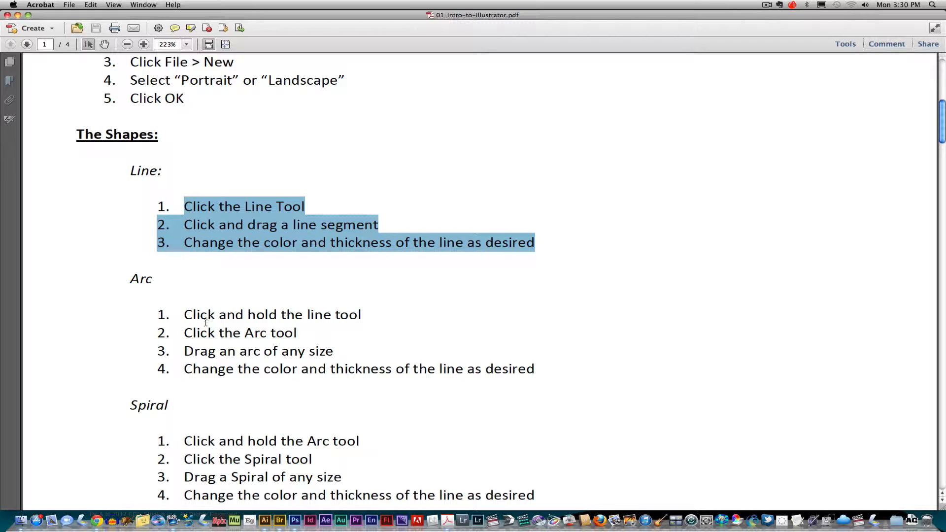
Switch to Illustrator, clear away the open floating panels and close the 01Shapesdemo.ai document
click(265, 521)
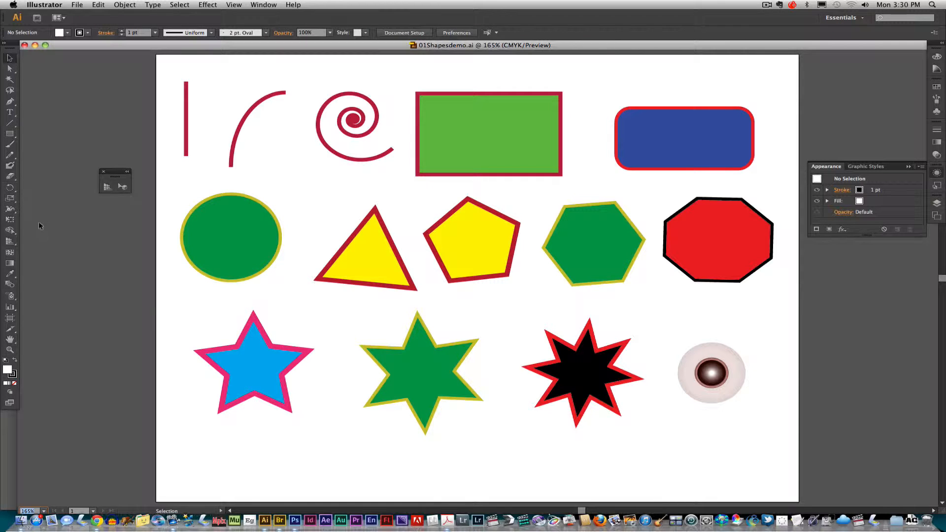
click(103, 172)
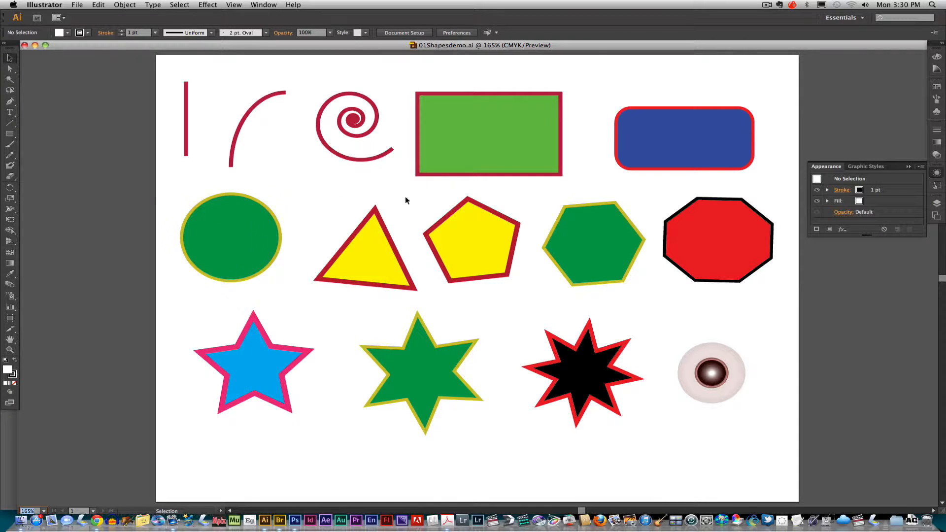
click(908, 167)
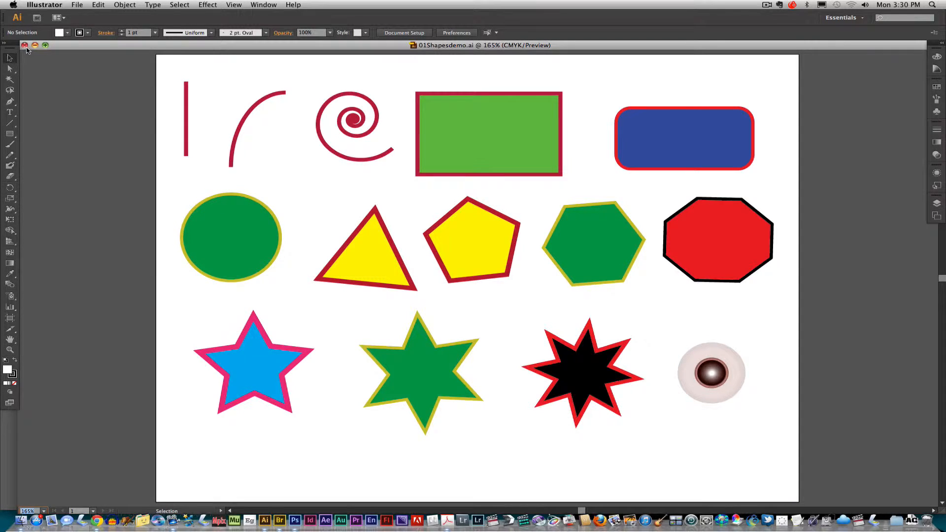
click(24, 46)
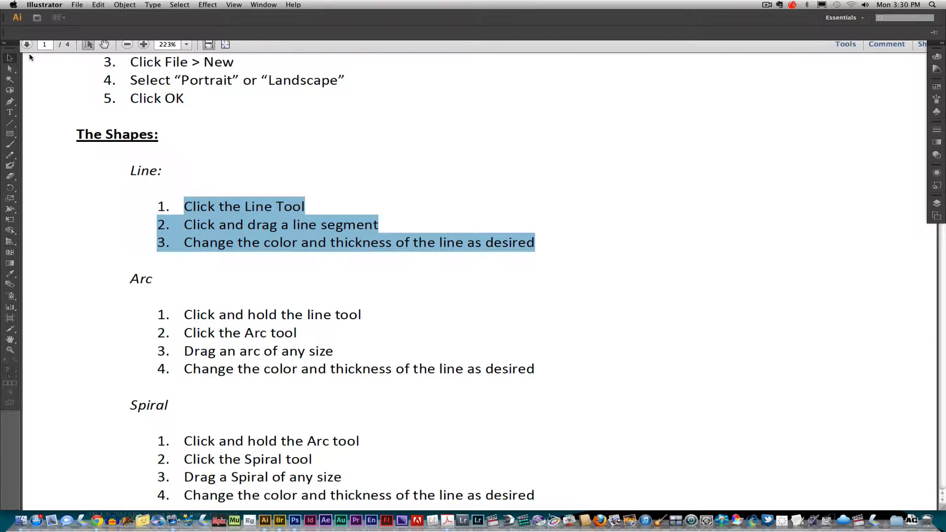
Create a new Letter-size document in landscape orientation, 792 by 612 pt
click(77, 5)
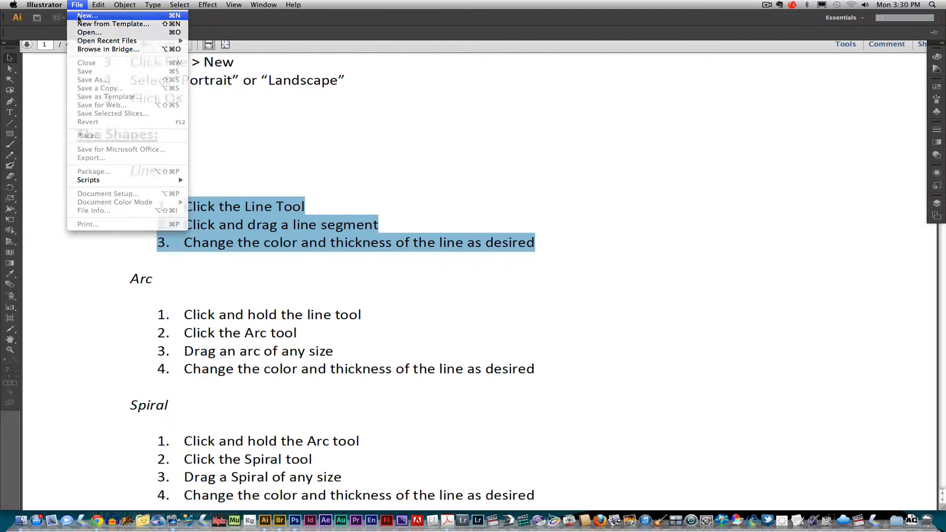
click(80, 16)
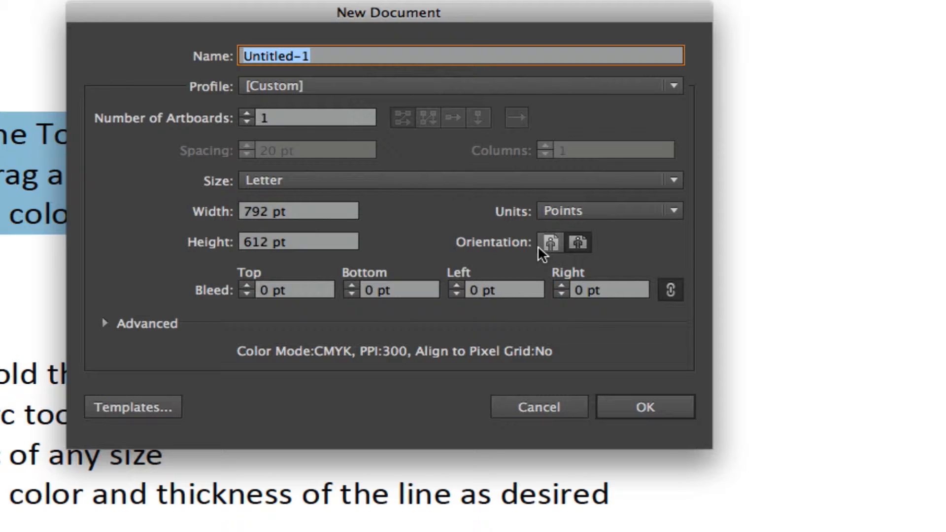
click(581, 241)
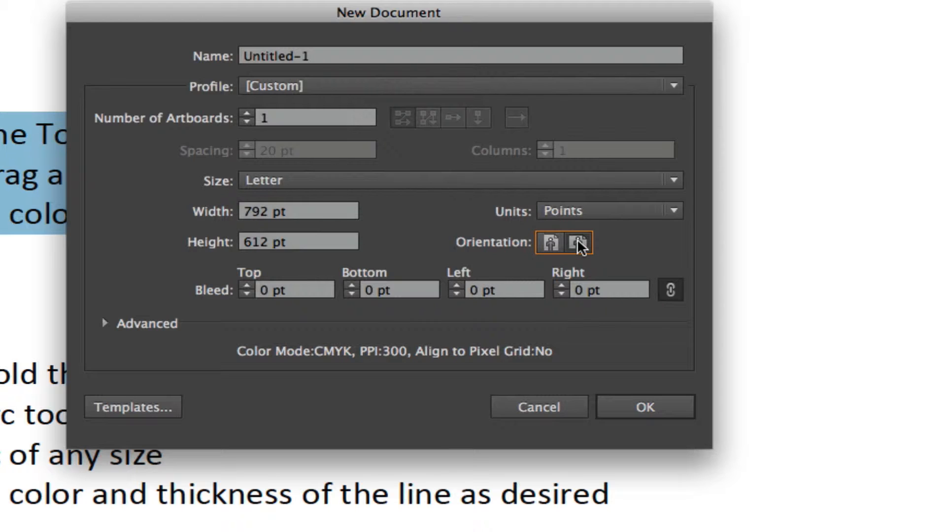
click(639, 408)
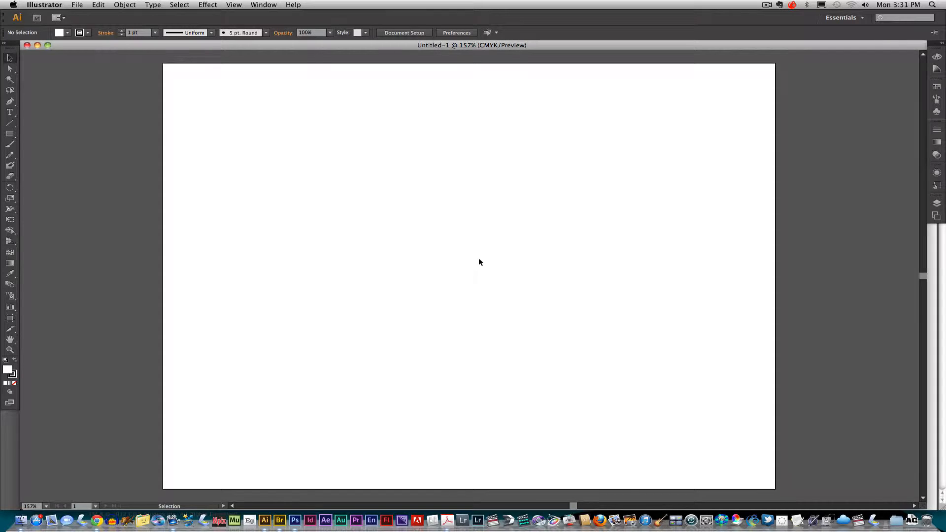
Switch to the PDF handout in Acrobat and highlight the Line instructions under The Shapes
key(a)
key(super+Tab)
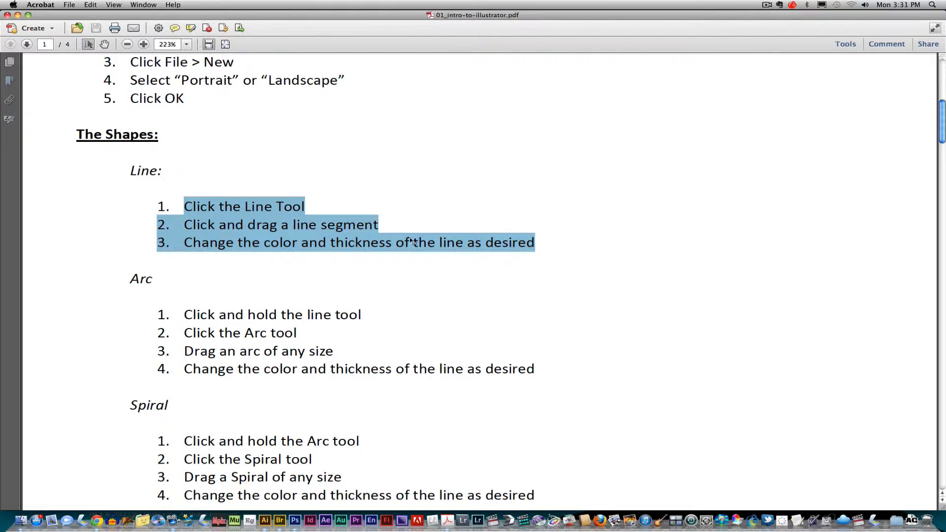
click(194, 167)
drag(129, 170, 558, 264)
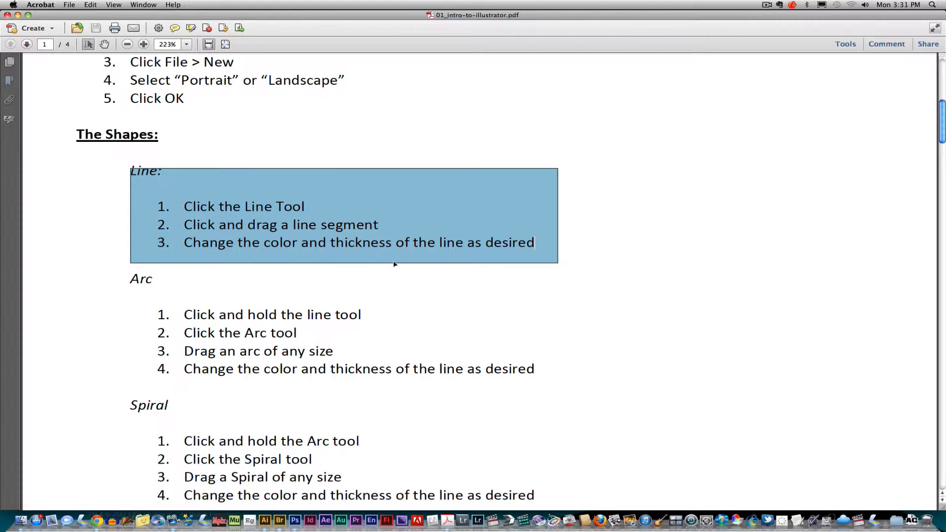
Return to Illustrator and draw a diagonal line about 99 pt wide and 71 pt high near the artboard's upper-left corner
key(super+Tab)
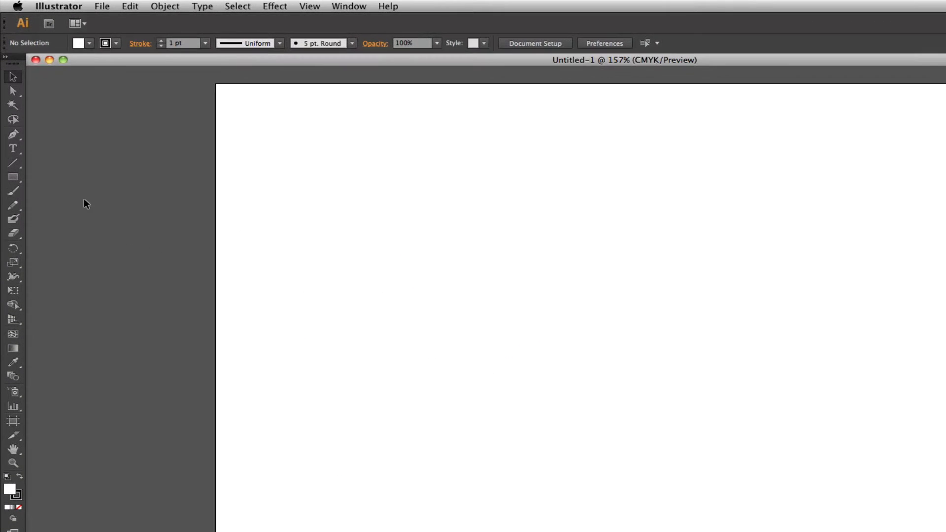
click(17, 165)
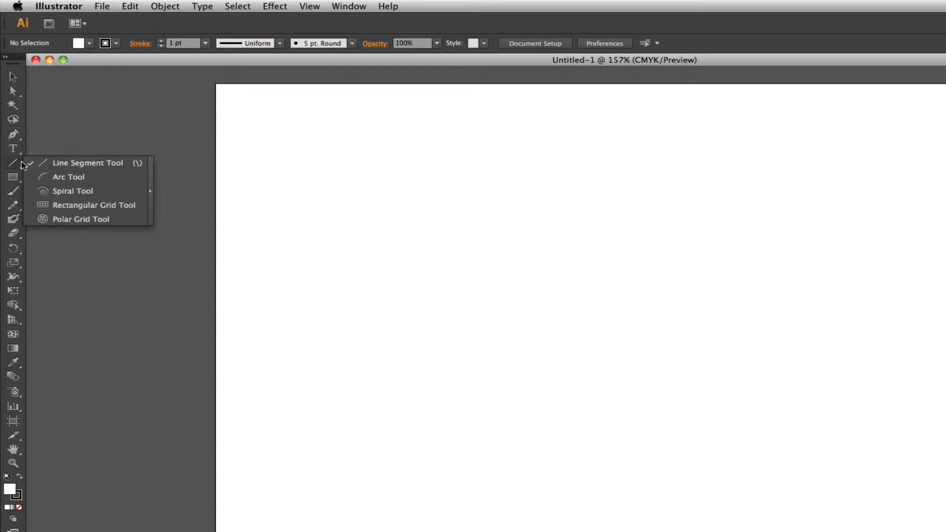
click(67, 162)
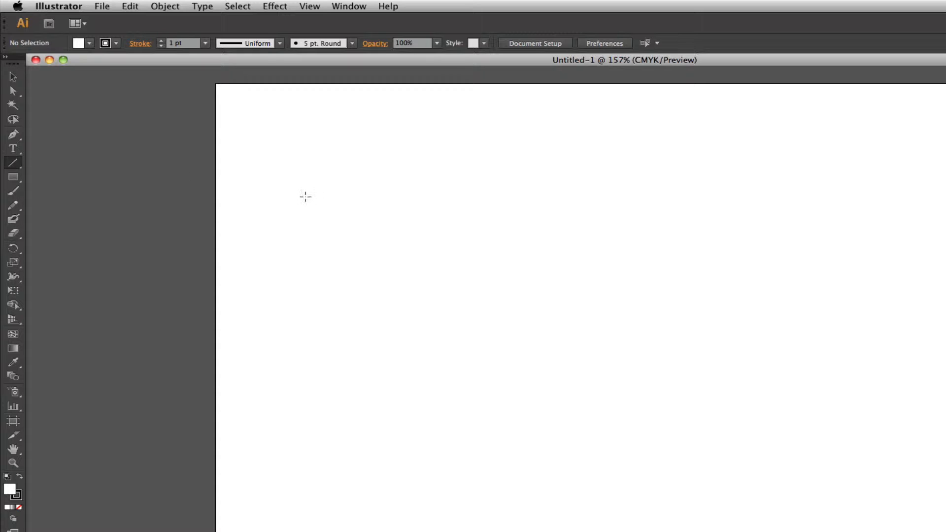
drag(277, 198, 379, 132)
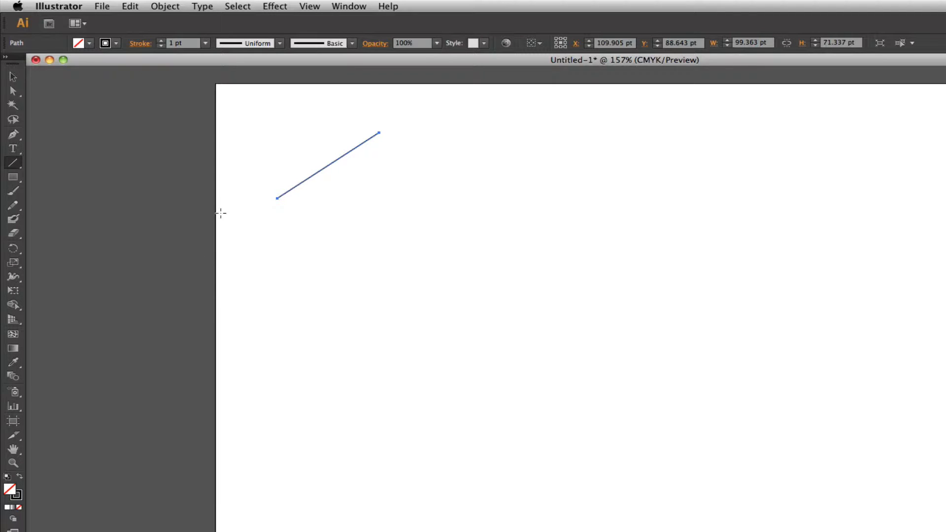
click(13, 77)
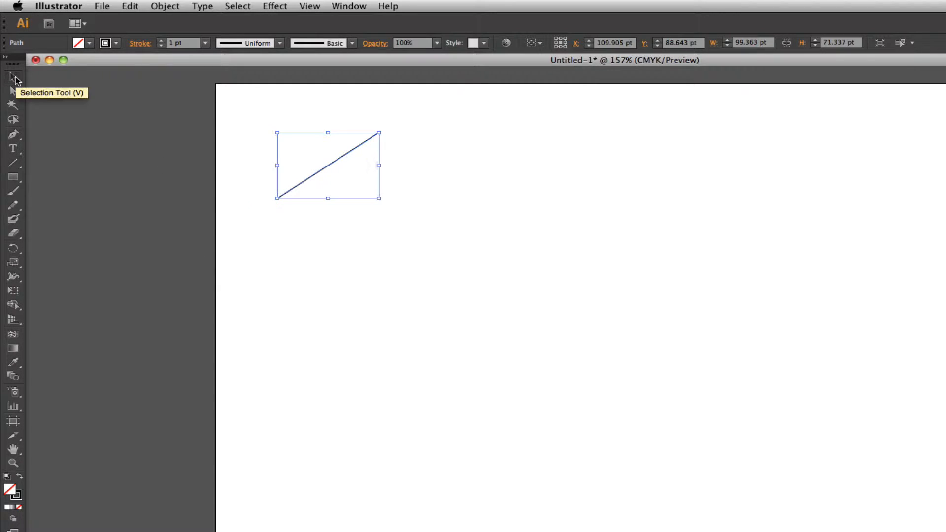
drag(329, 170, 312, 167)
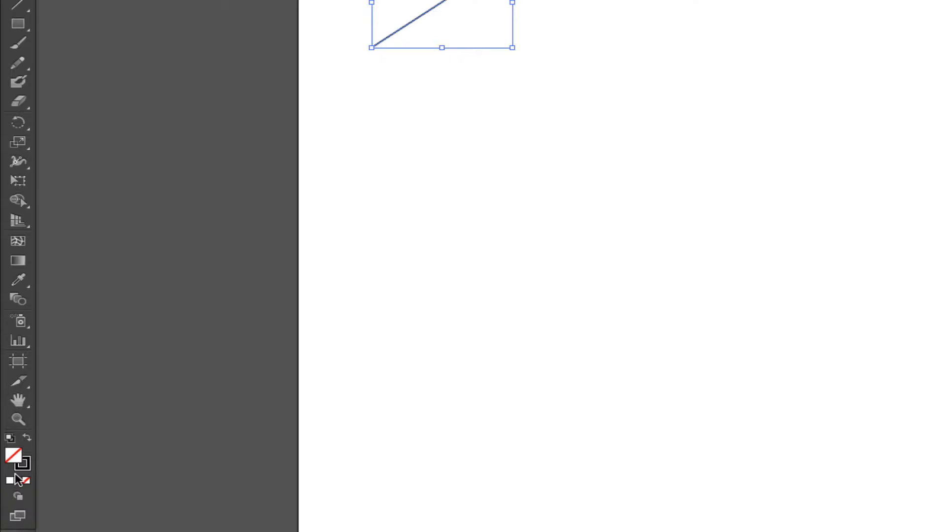
Set the line's stroke color to bright green, 59E02D
click(30, 470)
double_click(29, 472)
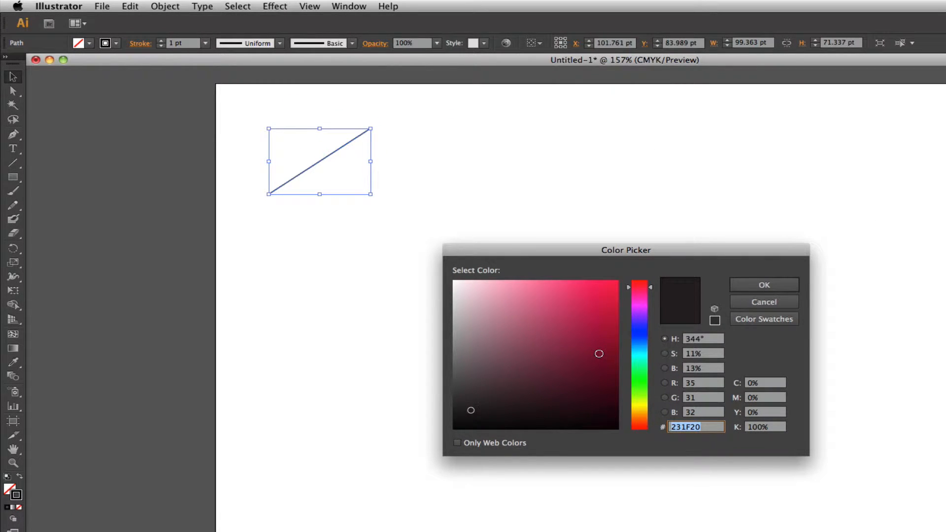
click(653, 290)
mouse_move(653, 290)
mouse_down()
mouse_move(648, 428)
mouse_move(662, 336)
mouse_move(650, 386)
mouse_up()
click(556, 334)
mouse_move(567, 321)
mouse_down()
mouse_move(564, 294)
mouse_move(562, 306)
mouse_move(594, 311)
mouse_move(586, 298)
mouse_up()
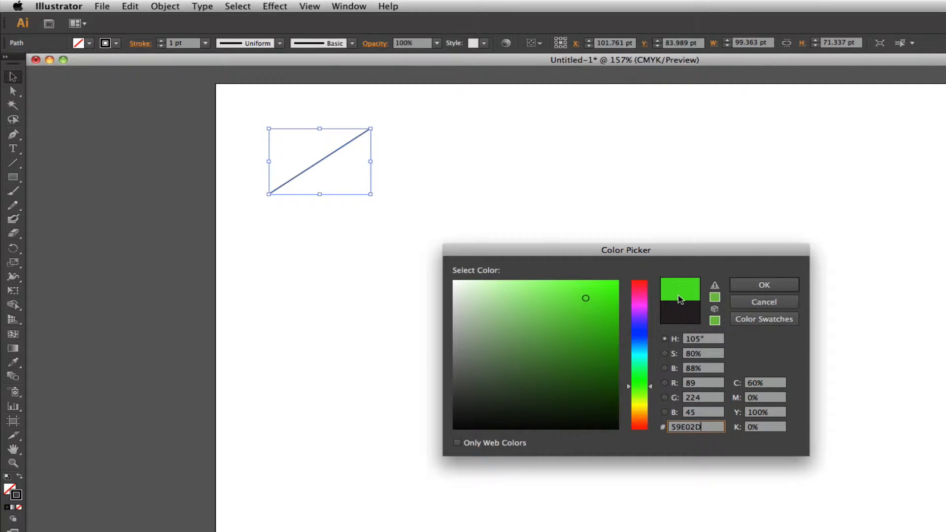
click(753, 285)
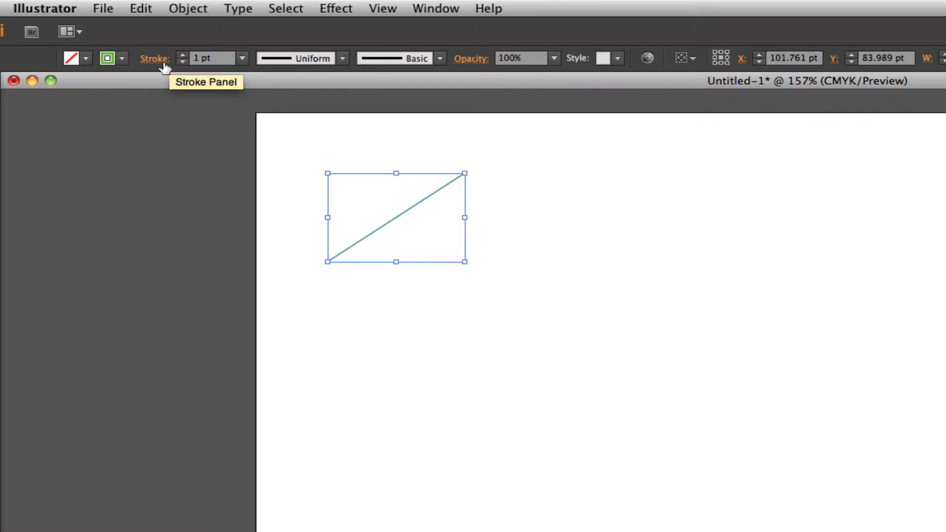
Set the line's stroke weight to 10 pt and move the line closer to the artboard's upper-left corner
click(182, 55)
click(183, 55)
click(183, 55)
click(183, 55)
click(182, 55)
click(183, 55)
click(183, 55)
click(183, 55)
click(183, 55)
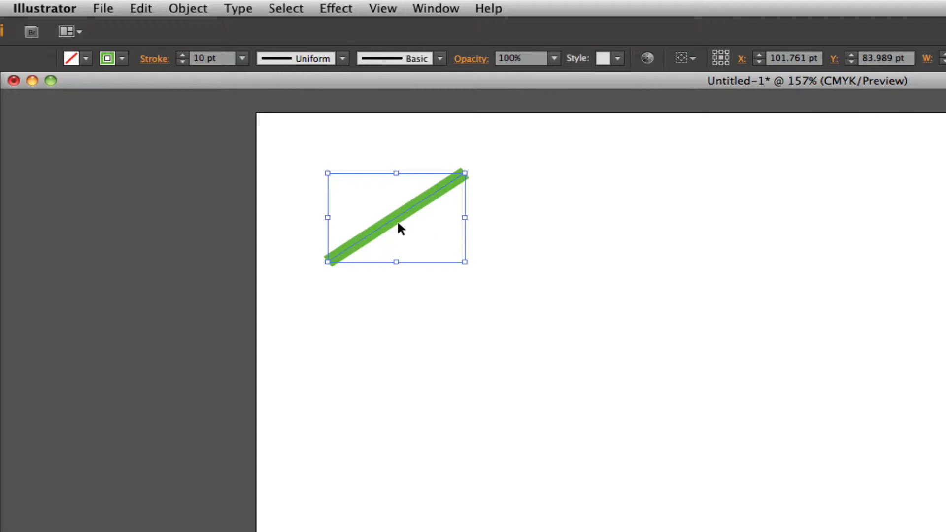
click(501, 231)
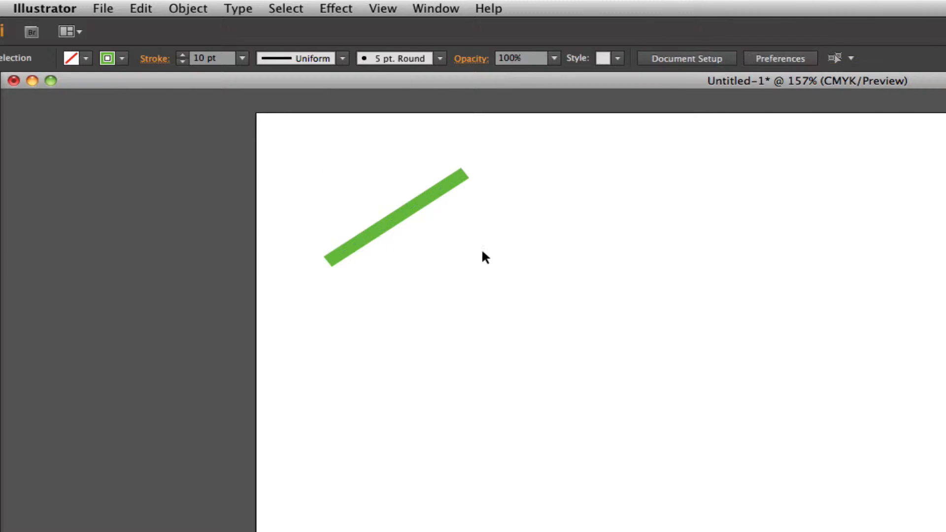
drag(394, 218, 377, 197)
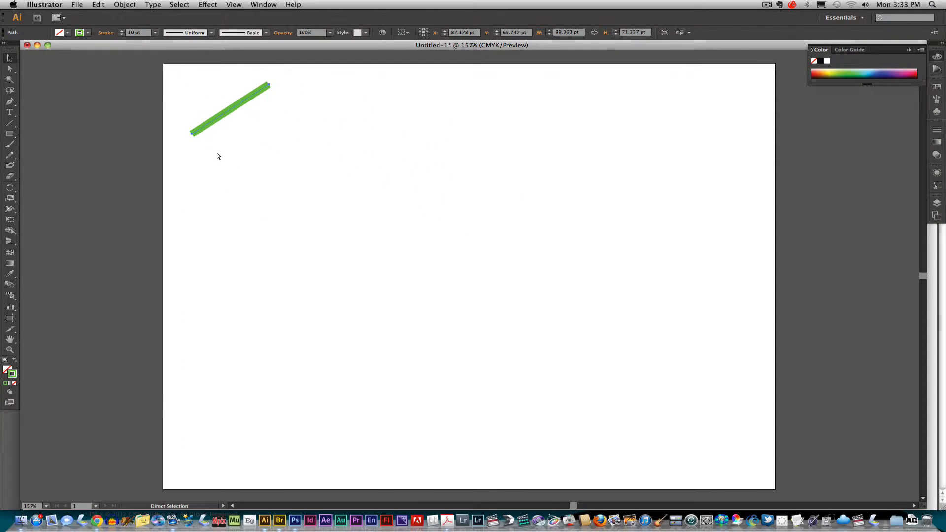
Highlight the Arc instructions in the PDF handout and draw an arc about 97 pt wide beside the green line in Illustrator
key(super+Tab)
drag(123, 277, 574, 401)
key(super+Tab)
click(10, 124)
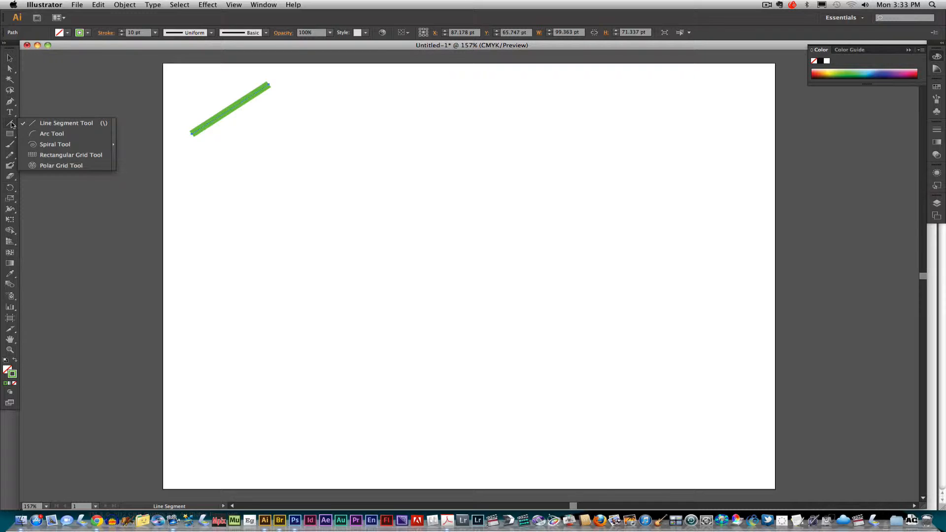
click(51, 134)
drag(296, 147, 370, 81)
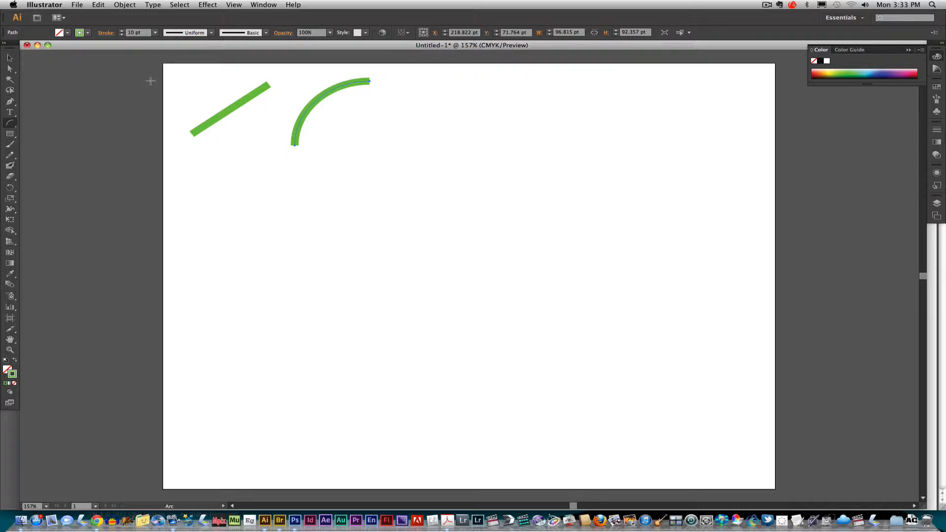
Set the arc's stroke color to orange, EA8B00
double_click(12, 374)
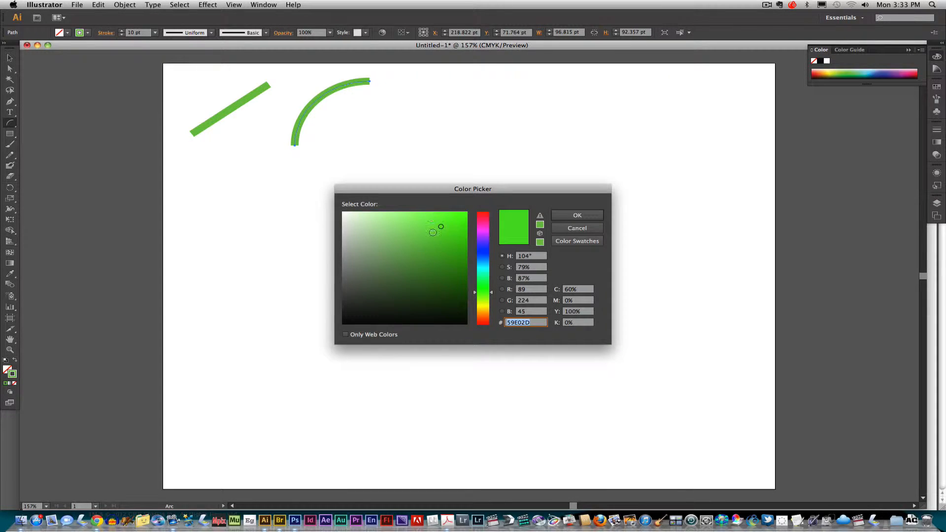
click(483, 297)
click(483, 314)
drag(443, 224, 470, 221)
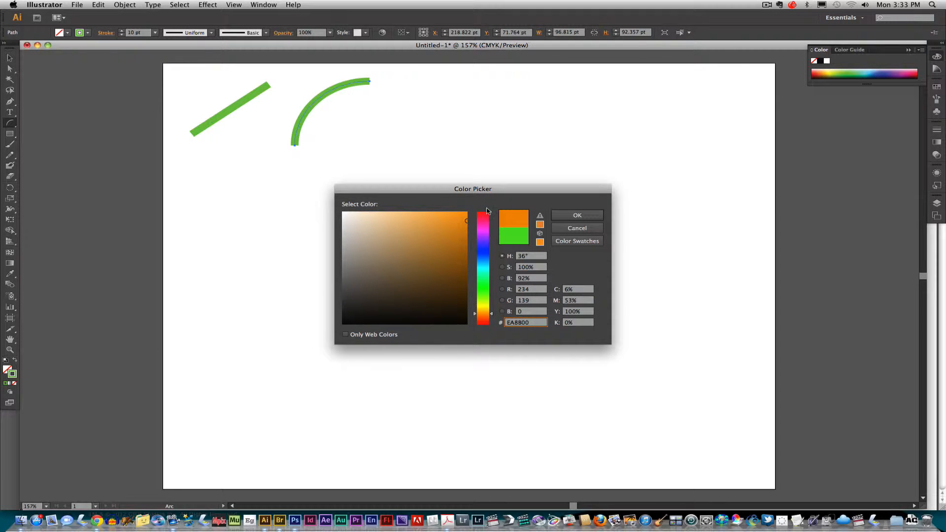
click(569, 217)
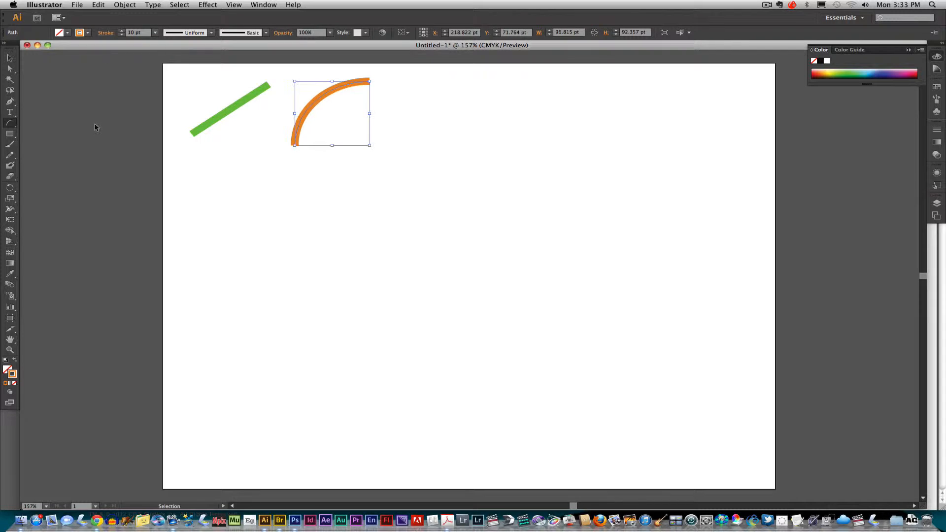
Switch to the PDF handout in Acrobat and highlight the Spiral instructions
key(super+Tab)
key(super+Tab)
key(super+Tab)
key(super+Tab)
key(super+Tab)
key(super+Tab)
key(super+Tab)
key(super+Tab)
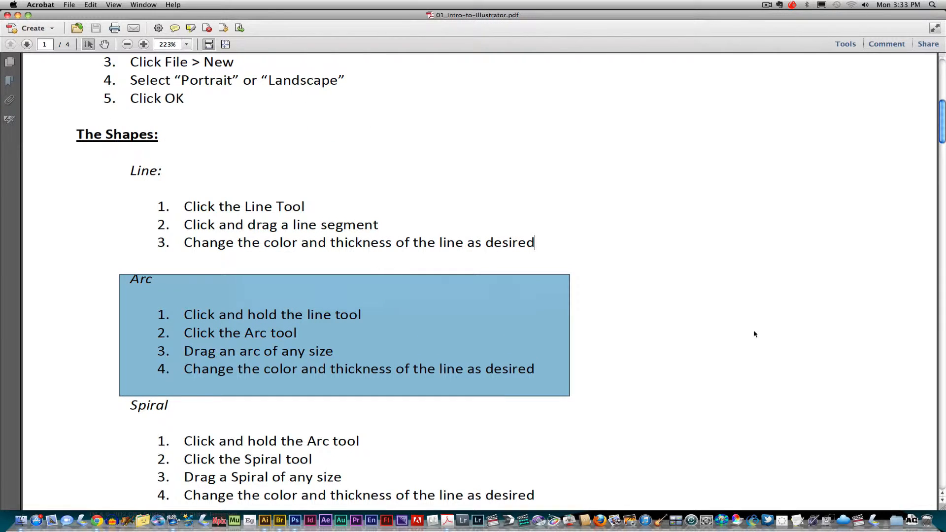
scroll(630, 257, down, 8)
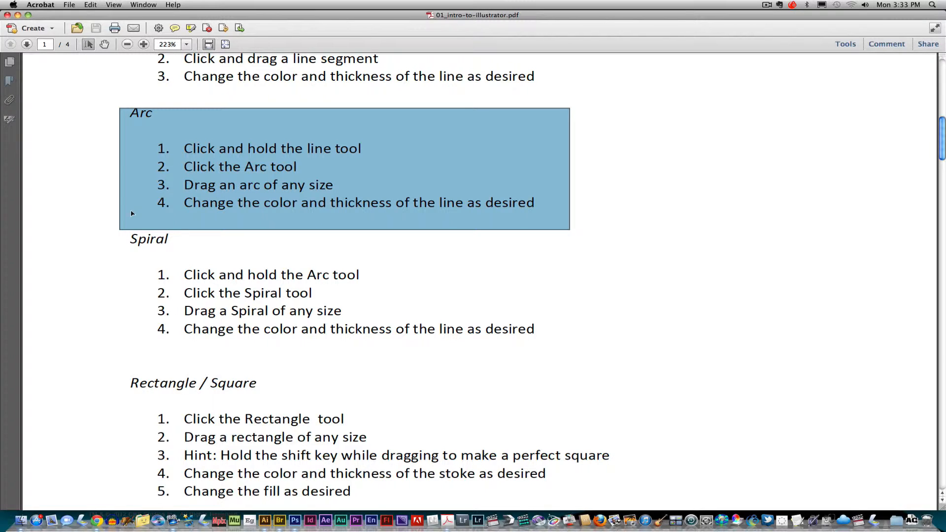
drag(106, 221, 569, 346)
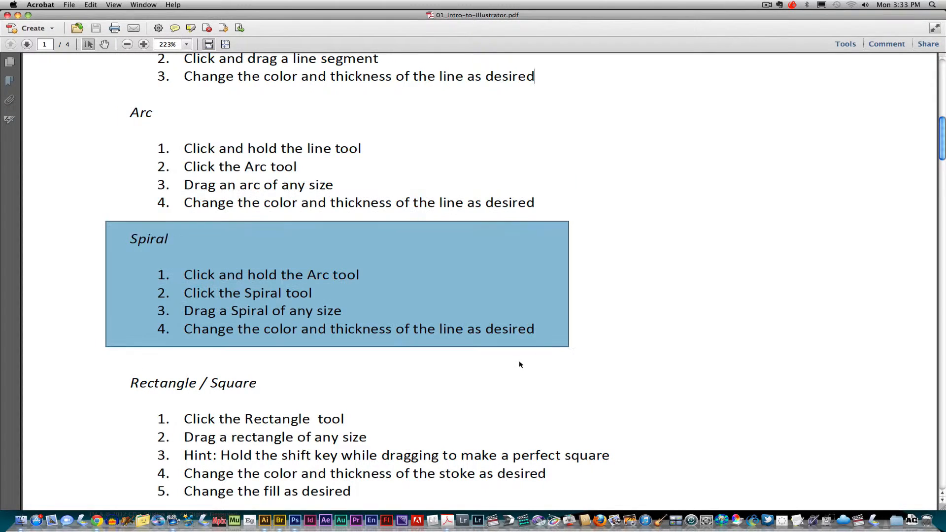
Return to Illustrator and draw a spiral about 153 pt wide and 123 pt high to the right of the arc
key(super+Tab)
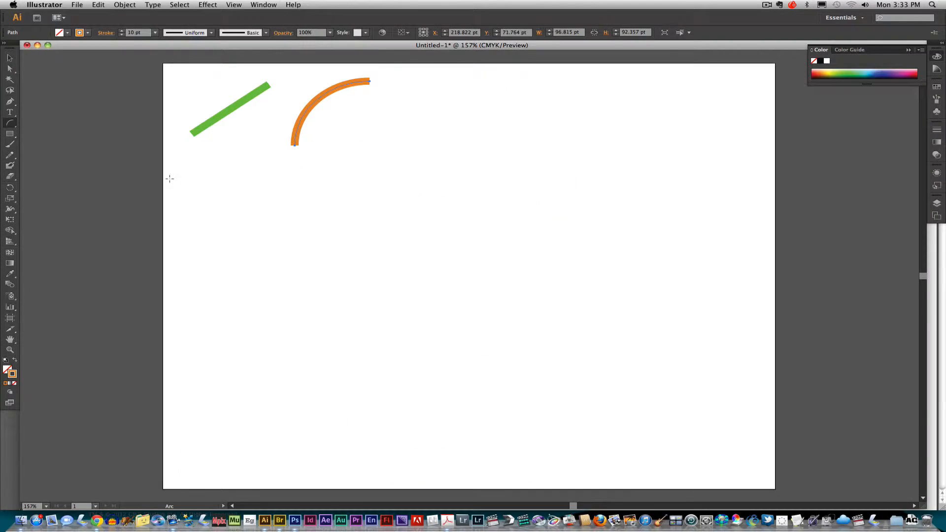
drag(10, 123, 42, 146)
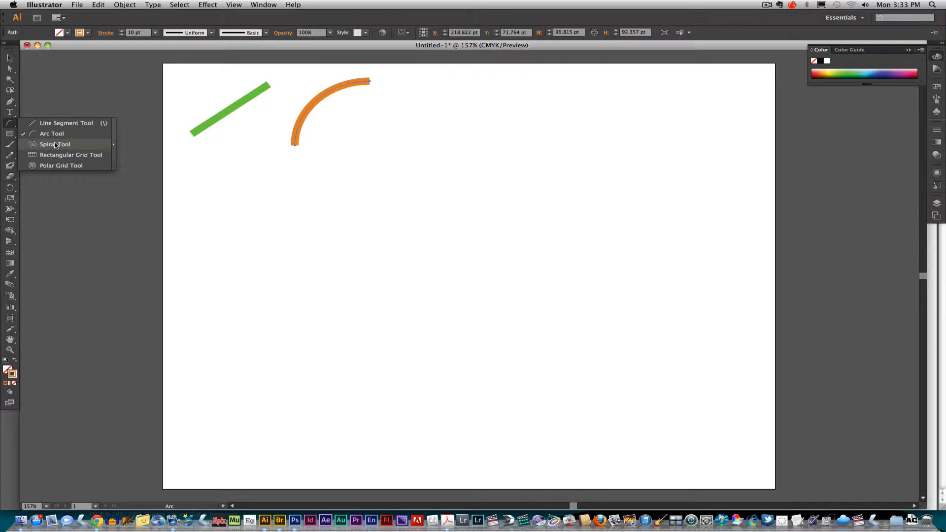
drag(56, 146, 57, 146)
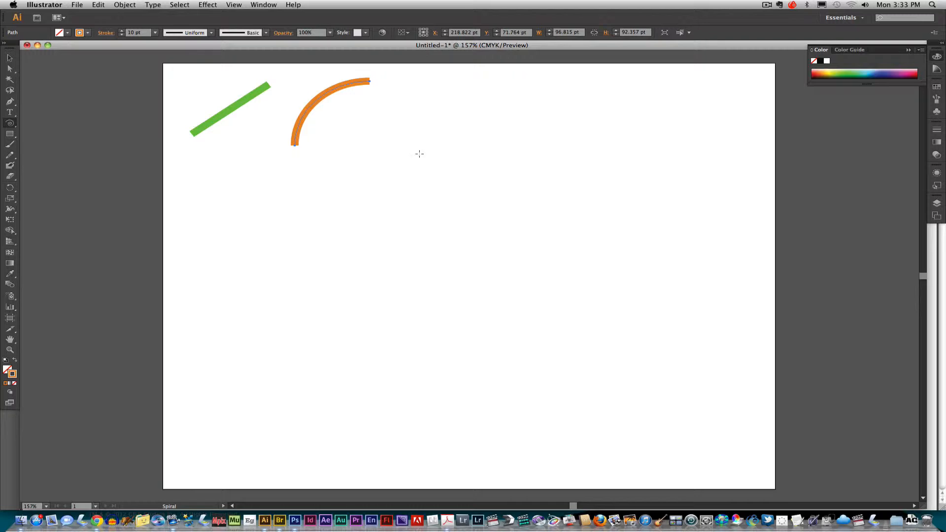
mouse_move(414, 151)
mouse_down()
mouse_move(389, 99)
mouse_move(428, 126)
mouse_move(437, 166)
mouse_move(376, 180)
mouse_move(351, 166)
mouse_move(393, 191)
mouse_move(347, 162)
mouse_move(342, 178)
mouse_up()
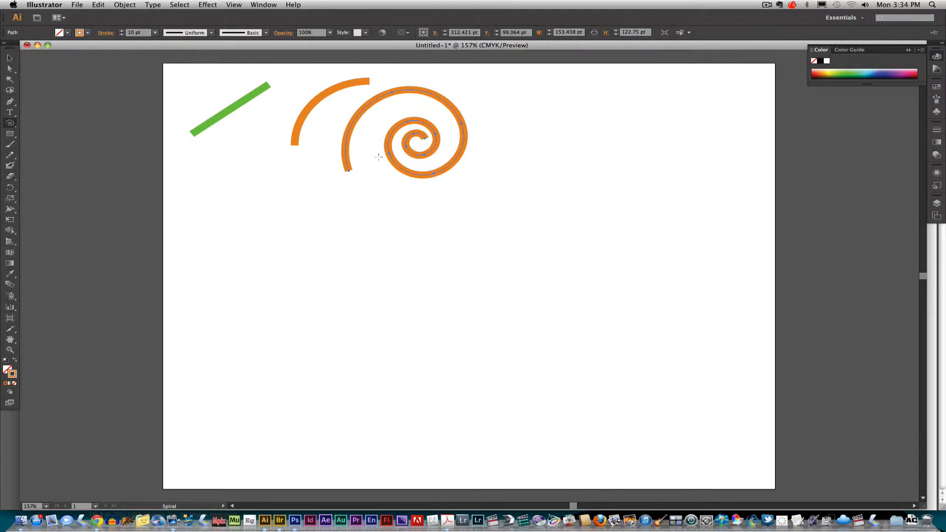
click(10, 57)
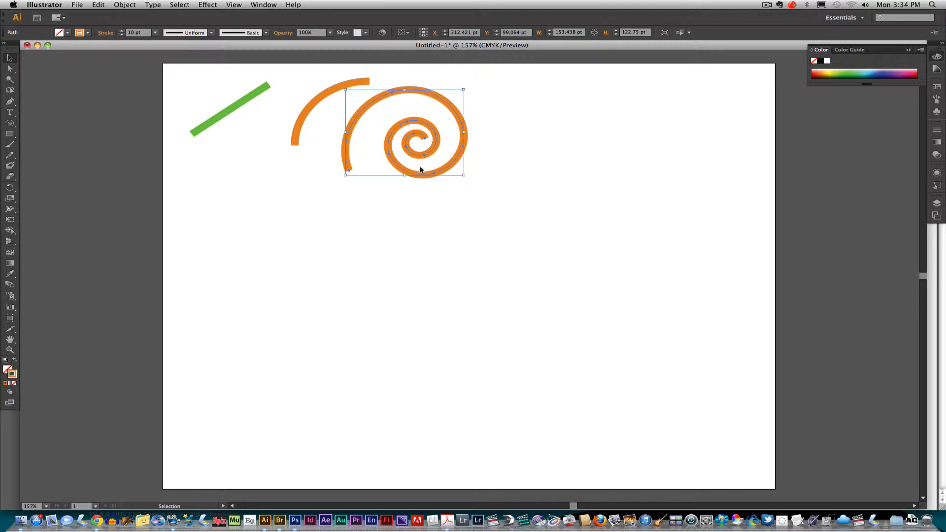
Move the spiral clear of the arc and set its stroke color to blue, 2828CE
drag(427, 172, 470, 164)
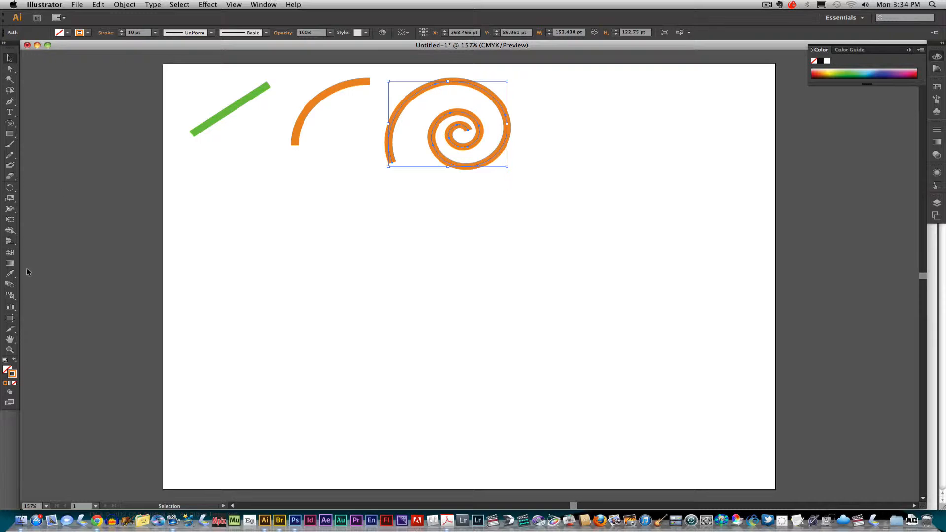
double_click(12, 374)
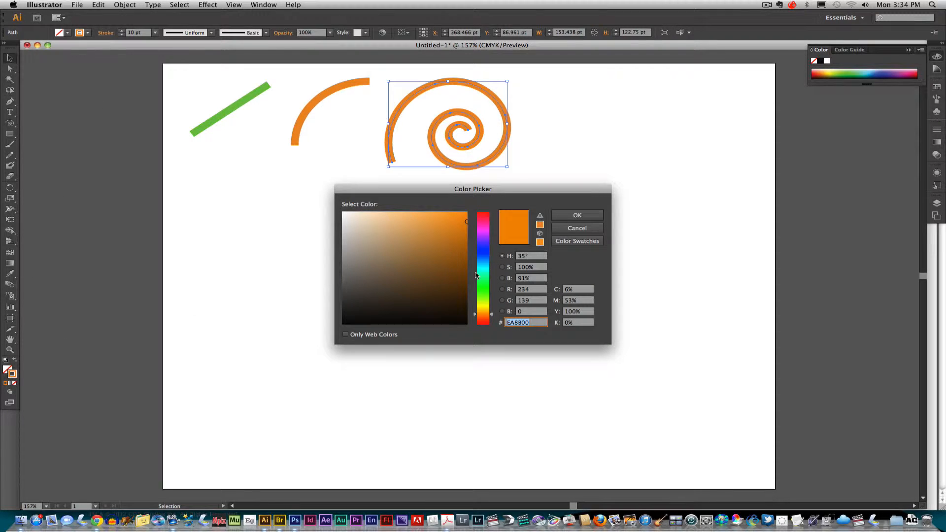
click(490, 250)
drag(455, 238, 443, 233)
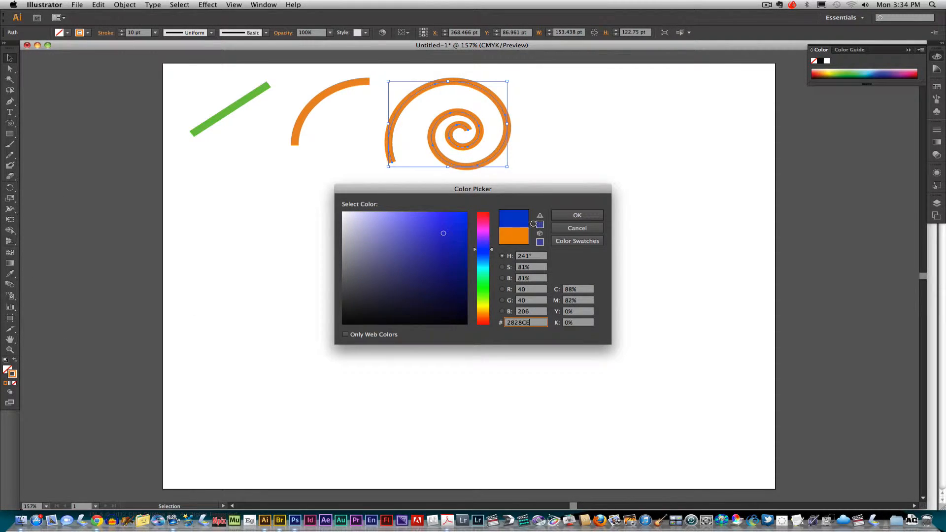
click(569, 218)
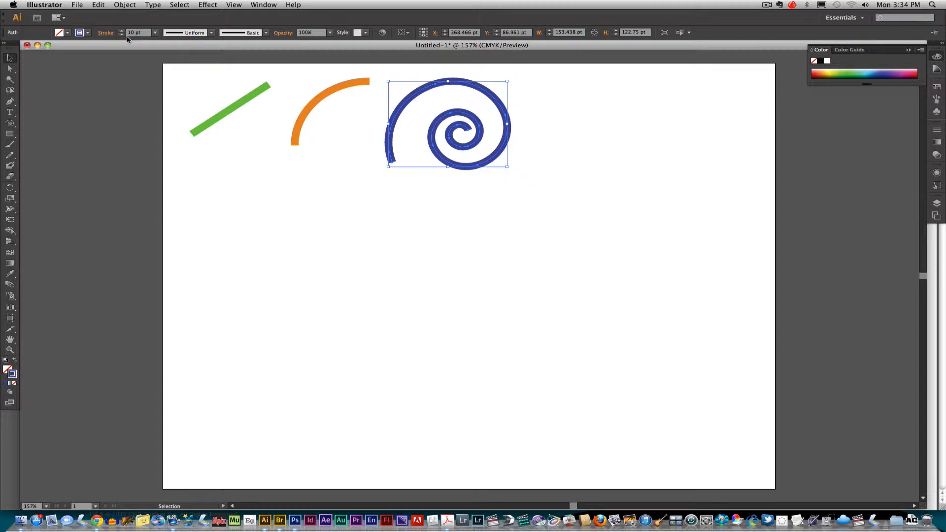
Reduce the spiral's stroke weight to 6 pt and deselect it
click(121, 35)
click(122, 35)
click(122, 35)
click(122, 35)
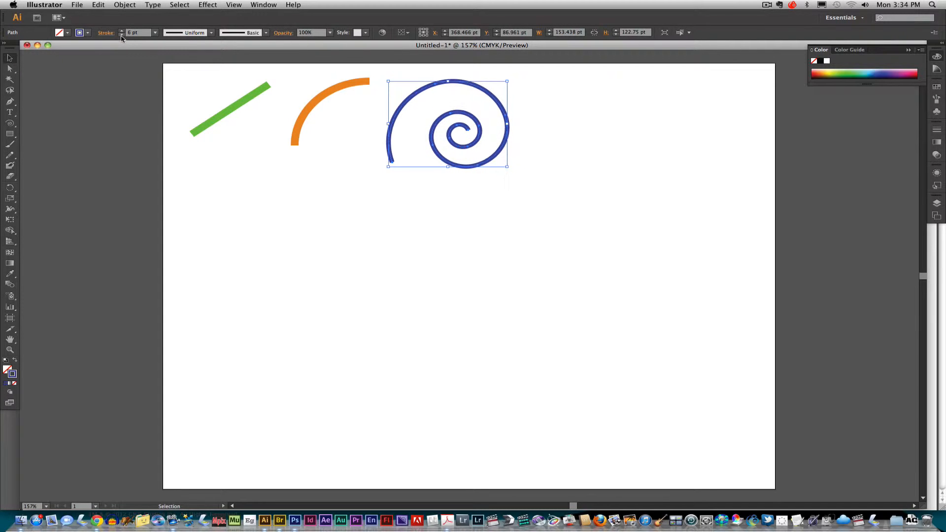
click(265, 236)
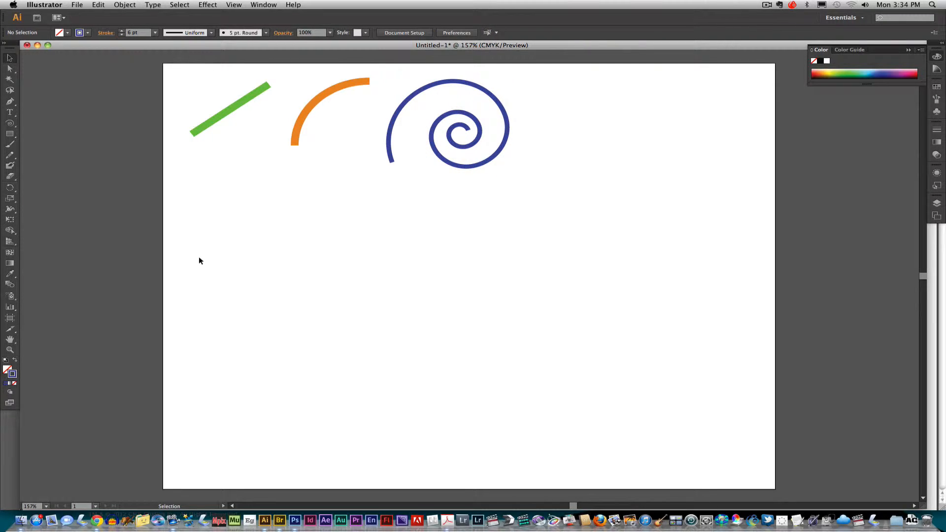
Highlight the Rectangle / Square instructions in the PDF handout in Acrobat and activate the Rectangle tool back in Illustrator
key(super+Tab)
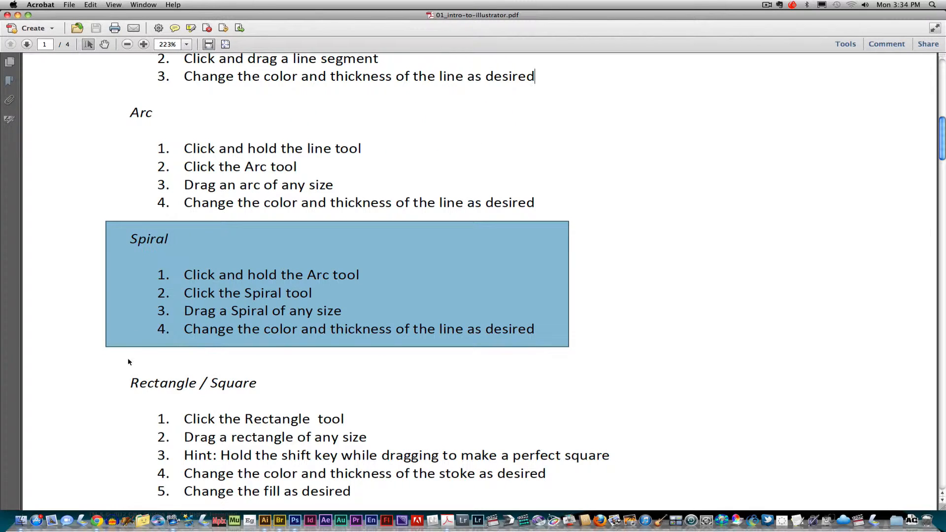
drag(111, 358, 643, 510)
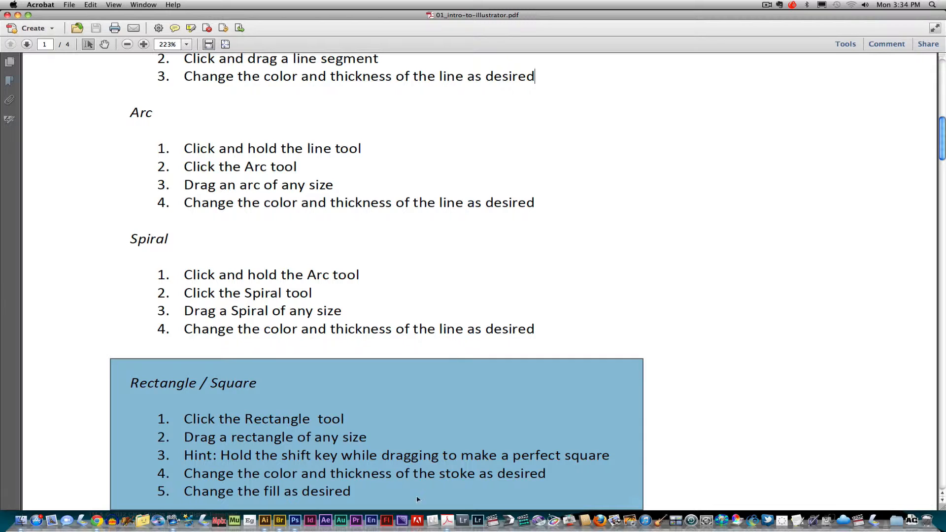
key(super+Tab)
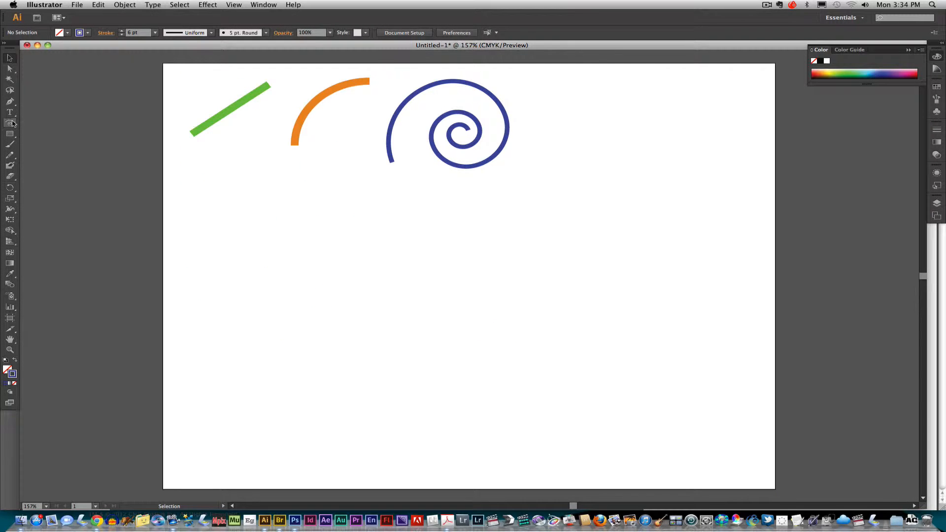
drag(10, 123, 57, 145)
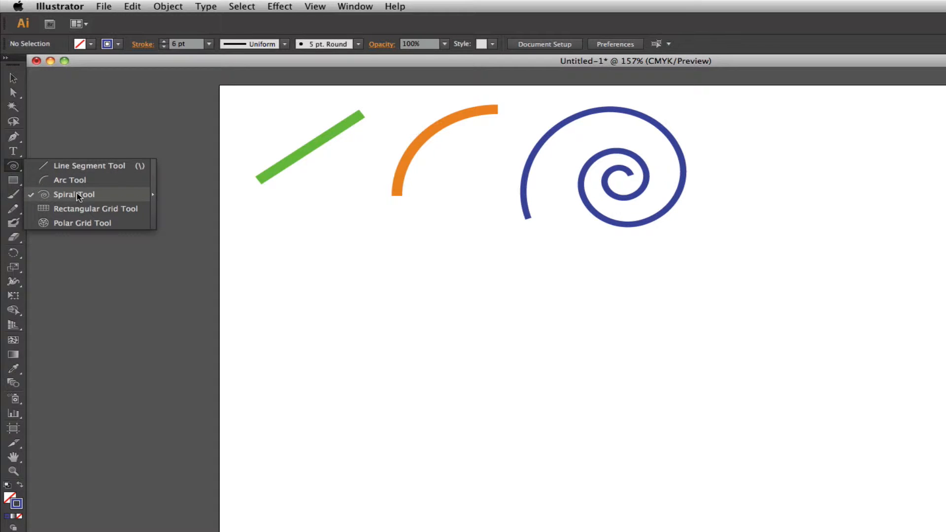
drag(77, 196, 53, 182)
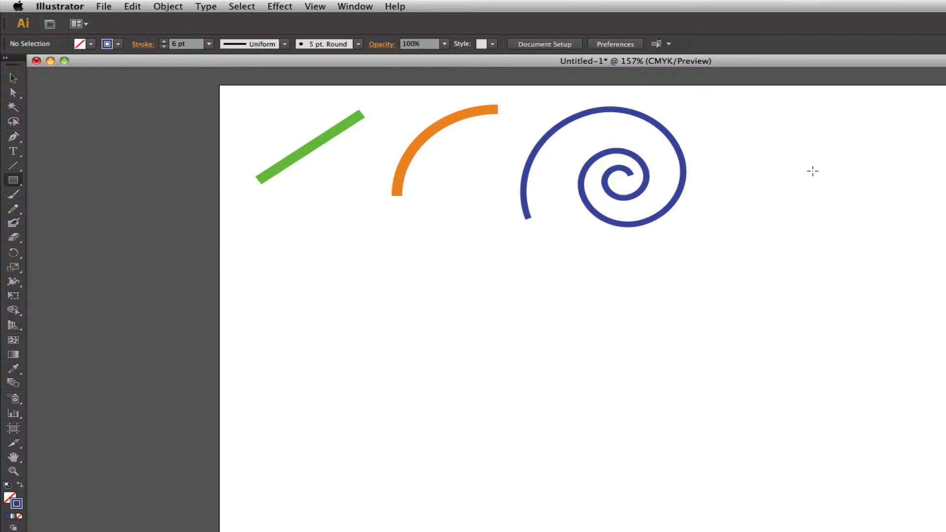
Try a rectangle about 254 pt wide and 138 pt high to the right of the spiral, and undo it
drag(744, 114, 945, 242)
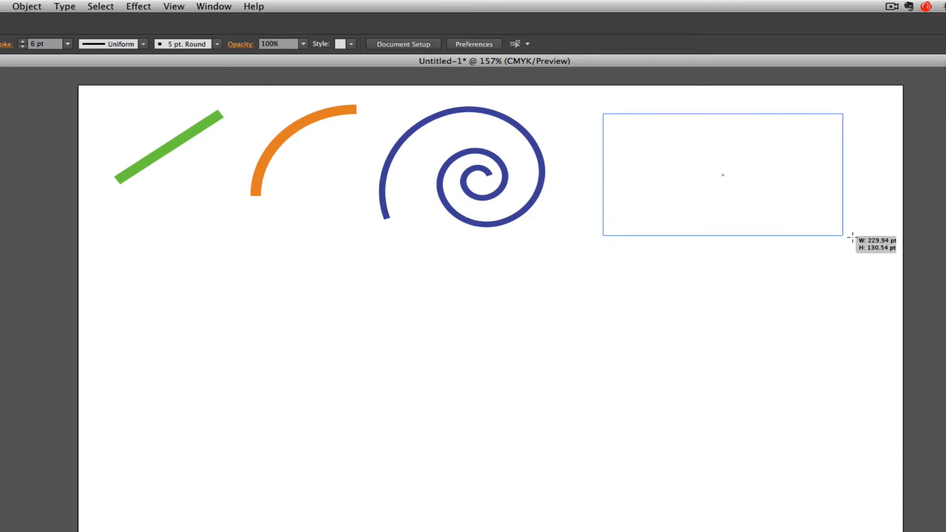
drag(869, 242, 868, 243)
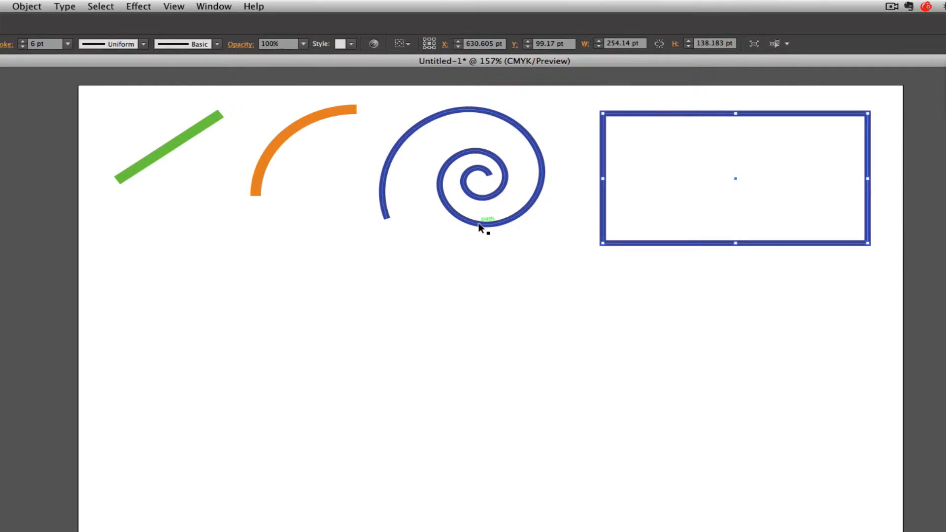
key(super+z)
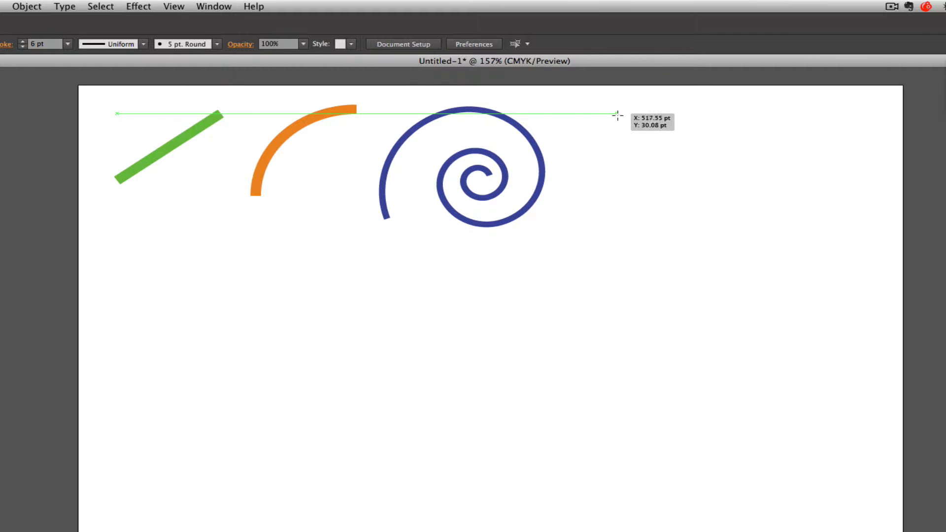
Try a perfect square about 141 pt wide and a tall narrow rectangle beside it, and undo both
drag(611, 107, 759, 218)
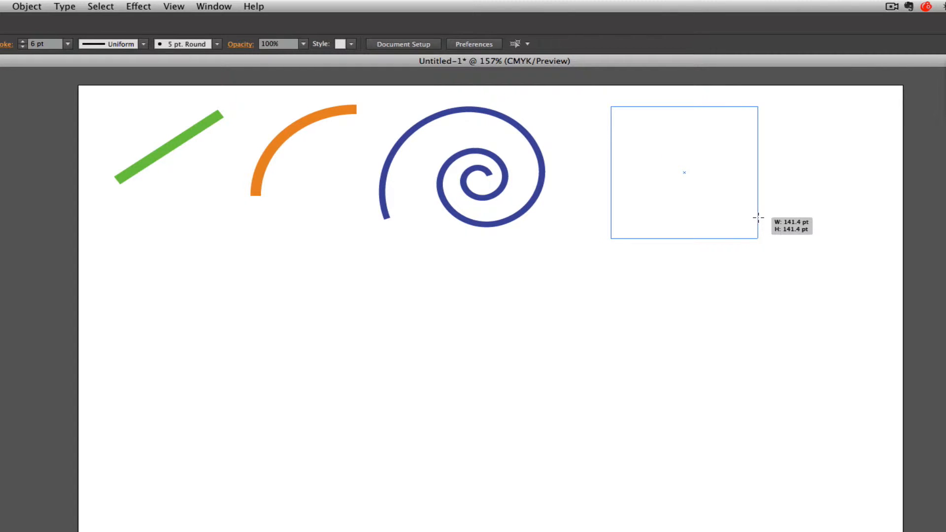
drag(758, 217, 759, 217)
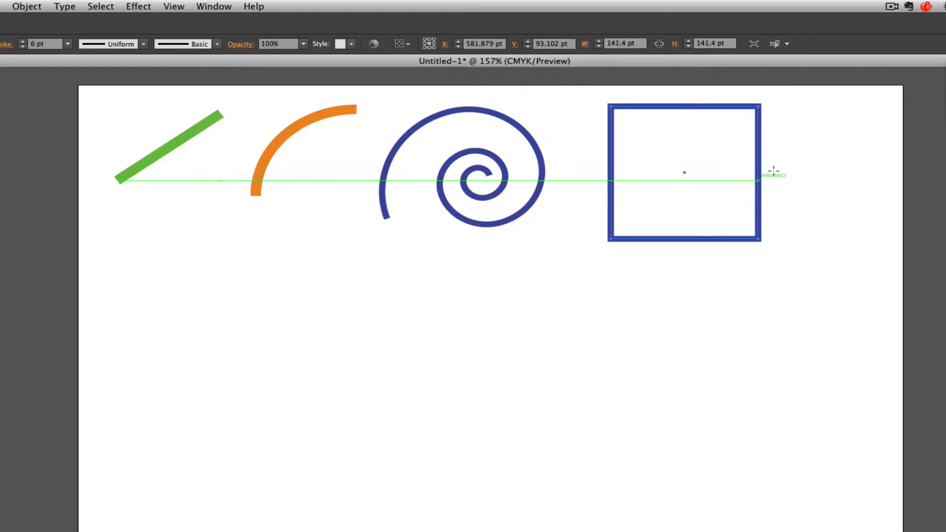
drag(797, 106, 884, 361)
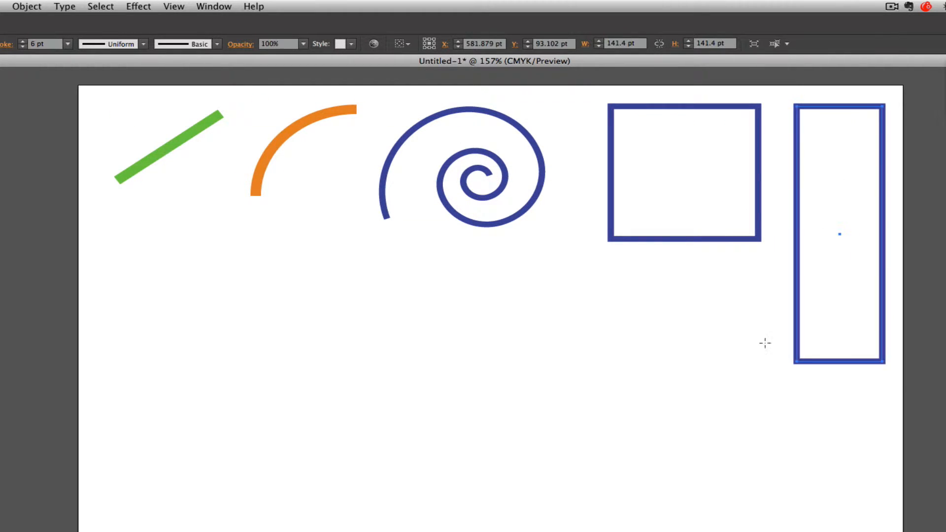
key(ctrl+z)
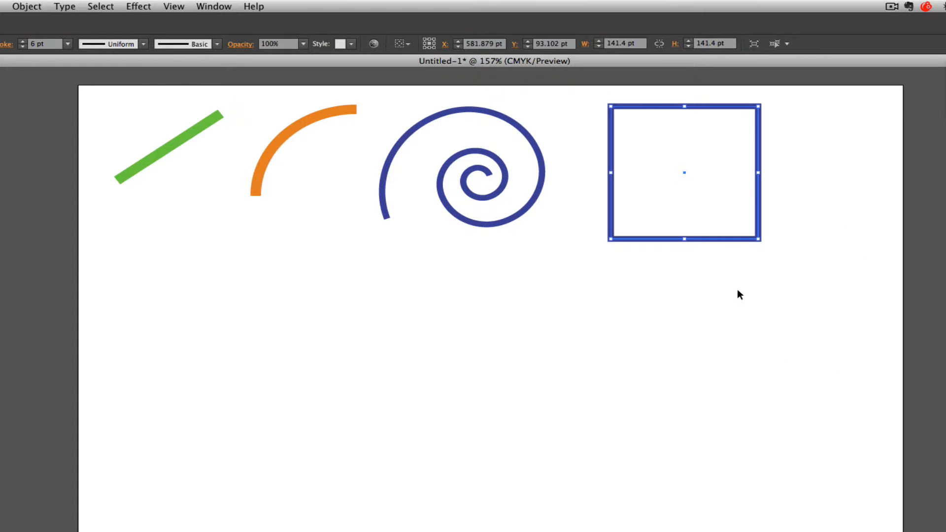
key(ctrl+z)
Draw a rectangle about 237 pt wide and 145 pt high to the right of the spiral and fill it with olive, B5B00B
drag(597, 102, 843, 238)
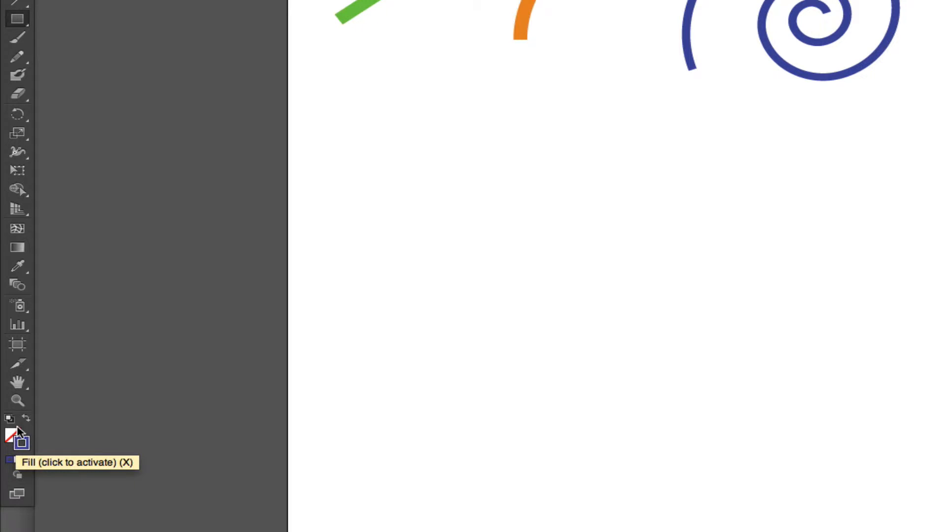
double_click(11, 436)
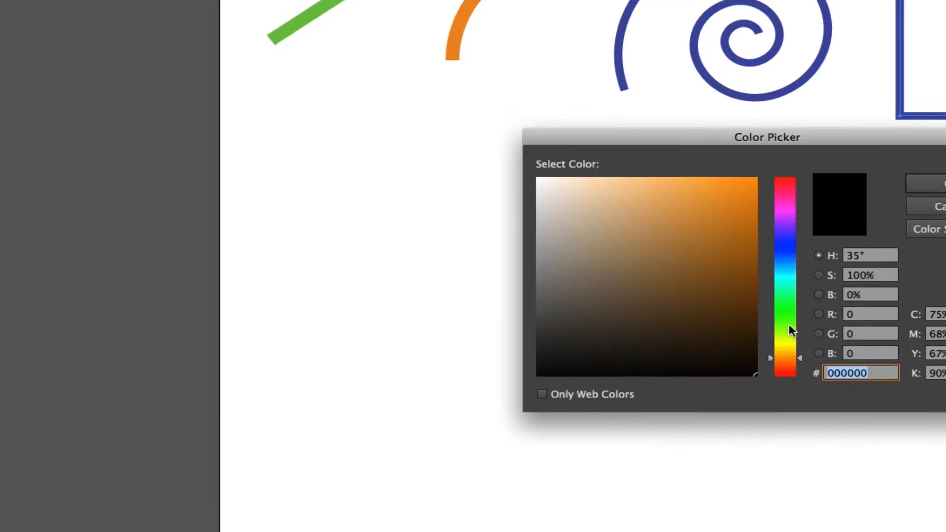
click(856, 288)
drag(548, 381, 556, 418)
click(502, 307)
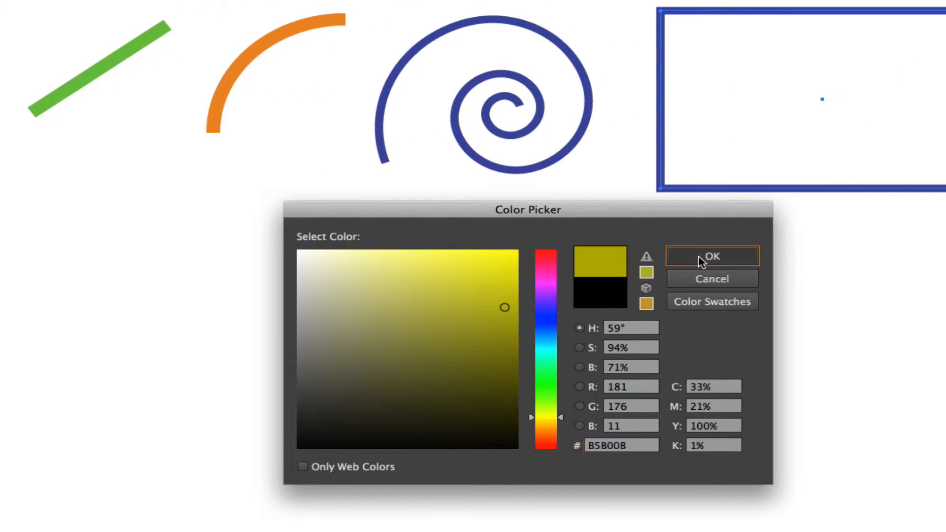
click(709, 258)
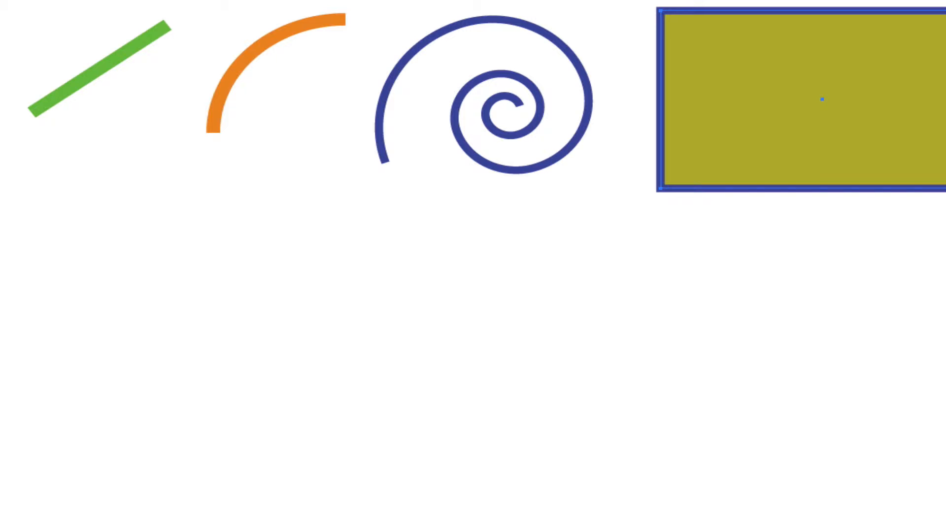
Set the rectangle's stroke color to red, E81F15, and its stroke weight to 4 pt
double_click(1, 444)
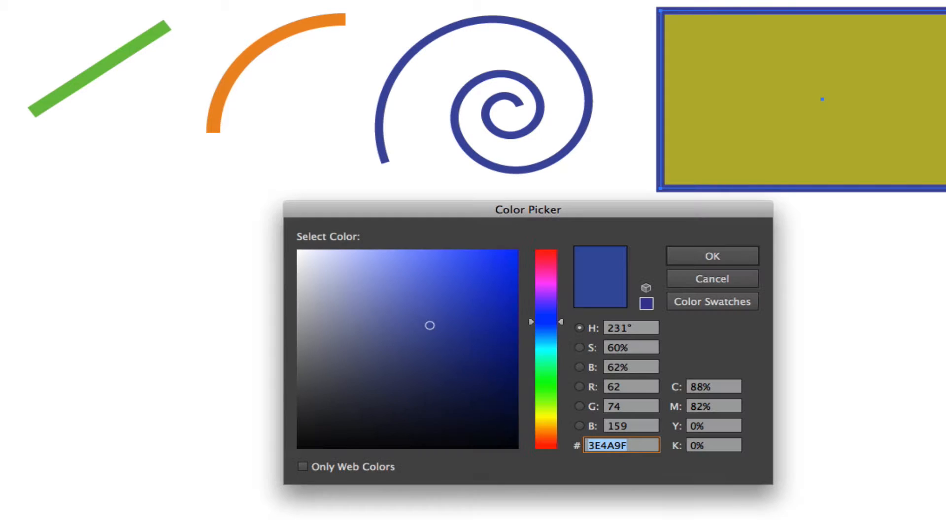
click(546, 447)
click(499, 268)
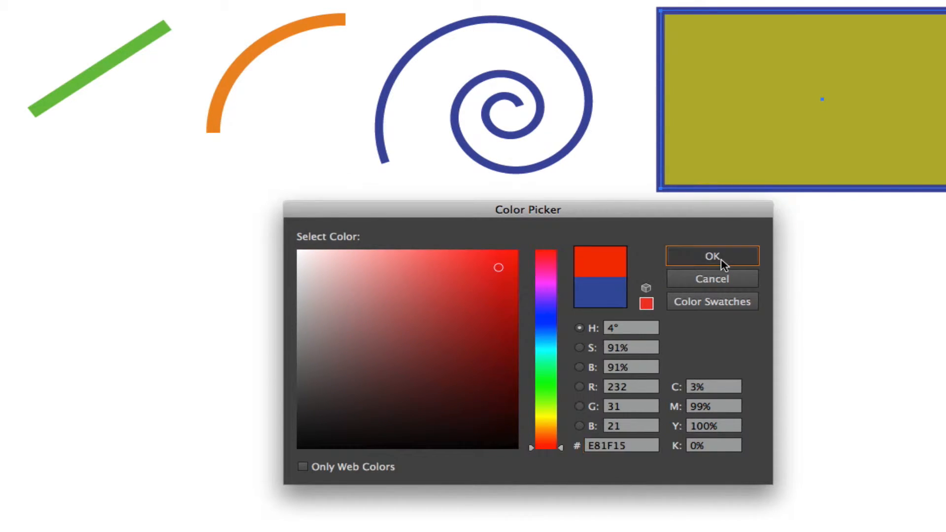
click(712, 257)
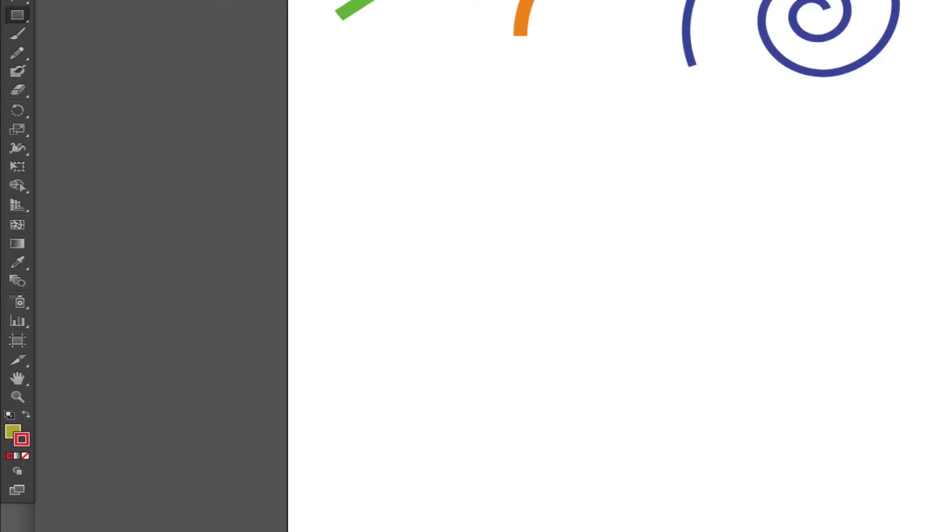
click(215, 61)
click(215, 61)
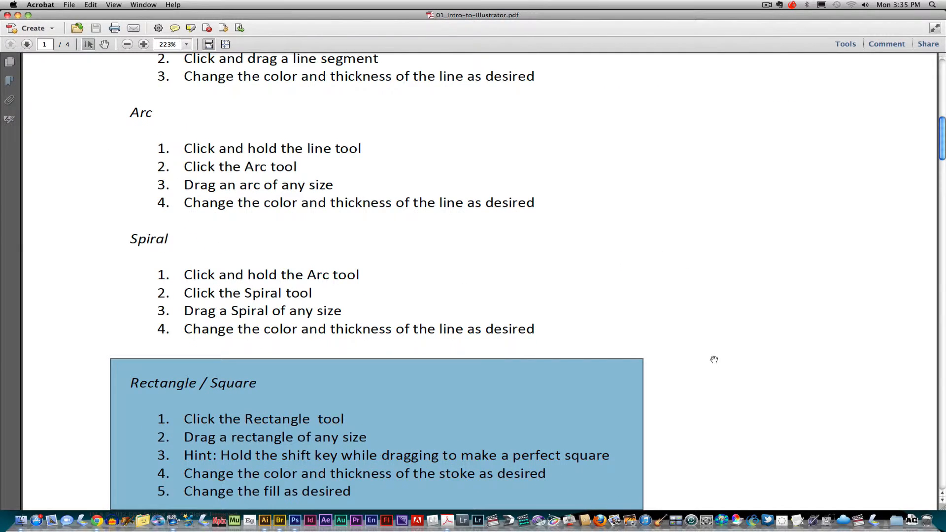
Switch to the PDF handout in Acrobat, highlight the Rounded Rectangle instructions and return to Illustrator
scroll(714, 360, down, 15)
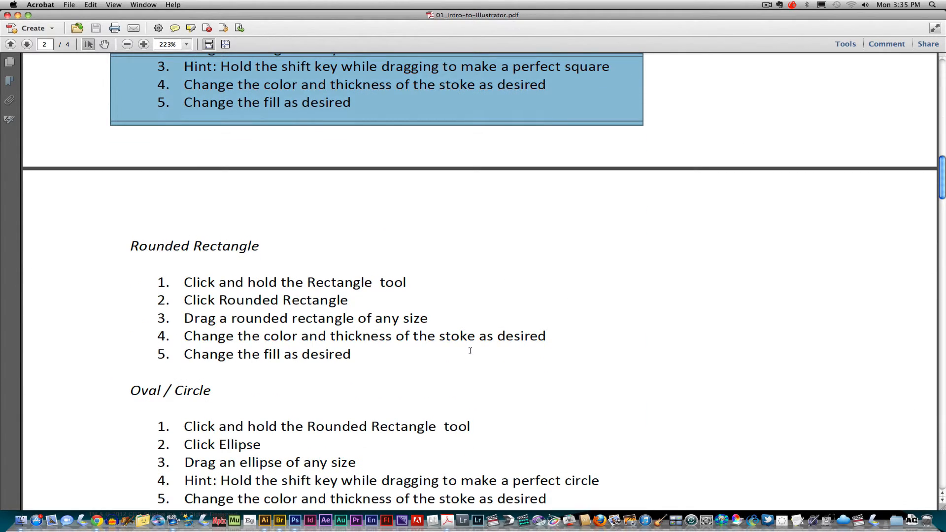
drag(114, 220, 570, 369)
key(super+Tab)
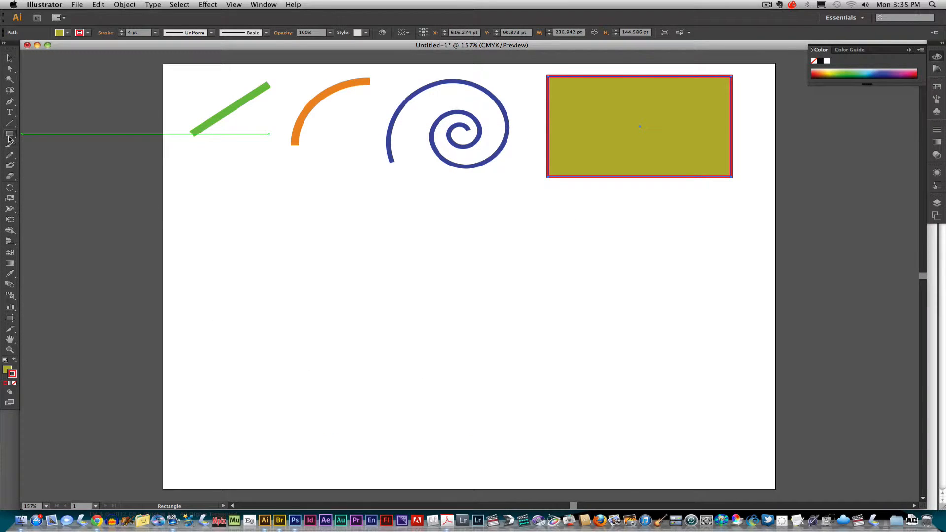
Draw a rounded rectangle about 190 pt wide and 108 pt high below the green line, adjusting its corner radius while drawing
click(9, 136)
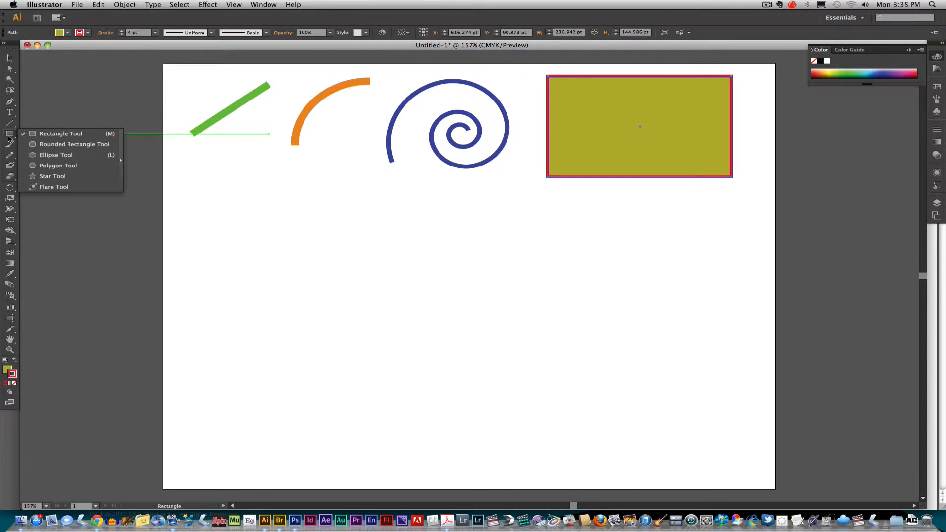
click(59, 146)
drag(207, 205, 373, 291)
key(Up)
key(Up)
key(Up)
key(Up)
key(Up)
key(Up)
key(Up)
key(Up)
key(Up)
key(Up)
key(Up)
key(Up)
key(Up)
key(Up)
key(Up)
key(Up)
key(Up)
key(Down)
key(Down)
key(Down)
key(Down)
key(Down)
key(Down)
key(Down)
key(Down)
key(Down)
key(Down)
key(Down)
key(Down)
key(Down)
key(Down)
key(Down)
key(Down)
key(Down)
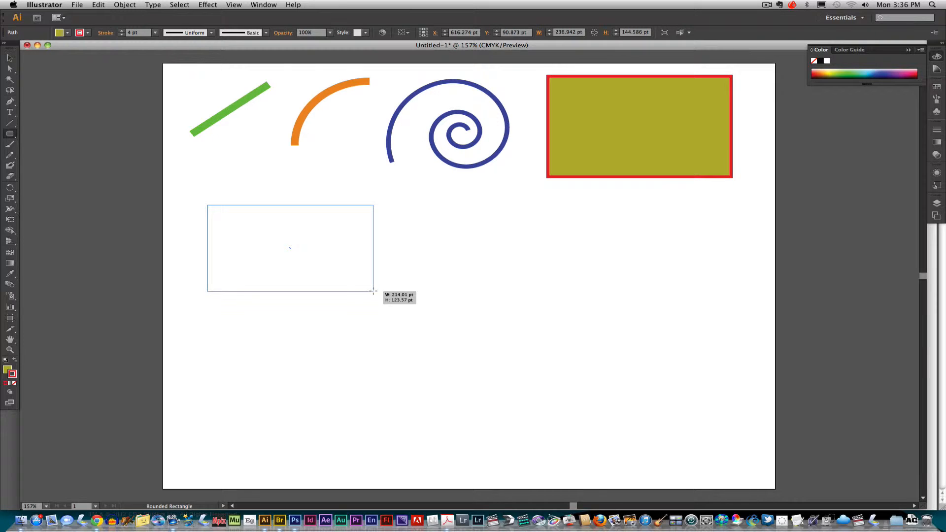
key(Up)
key(Up)
key(Up)
key(Up)
key(Up)
key(Up)
mouse_move(373, 291)
mouse_down()
mouse_move(311, 250)
mouse_move(311, 266)
mouse_up()
key(v)
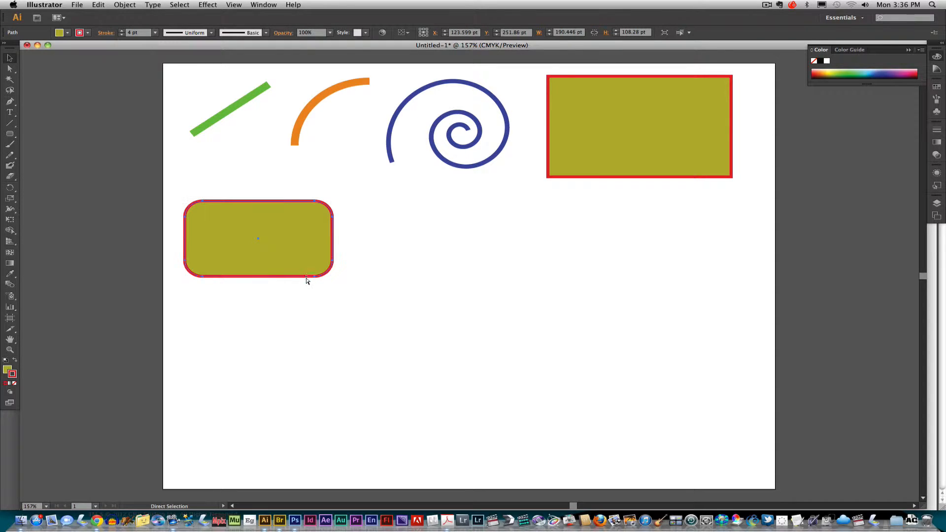
Switch to the PDF handout in Acrobat, highlight the Oval / Circle instructions and return to Illustrator
key(super+Tab)
drag(121, 377, 620, 470)
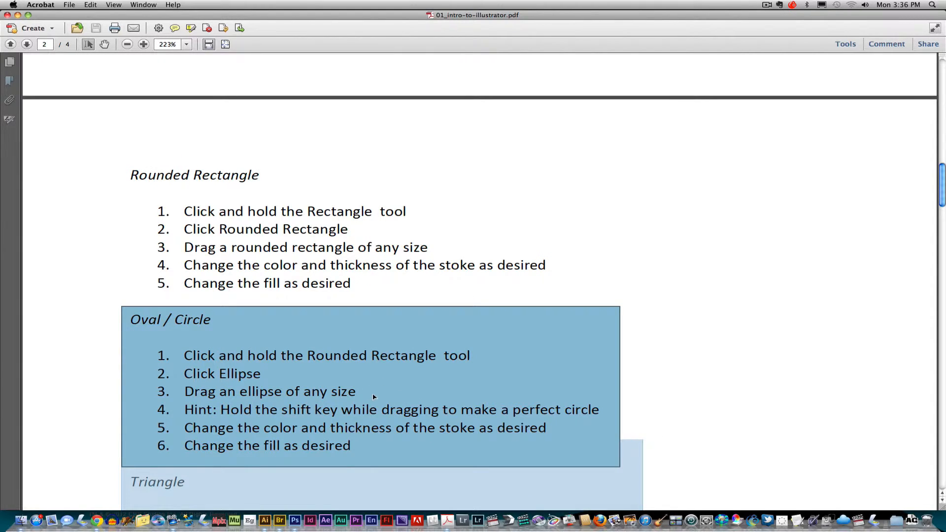
key(super+Tab)
Draw an ellipse about 413 pt wide and 154 pt high to the right of the rounded rectangle
drag(10, 138, 62, 156)
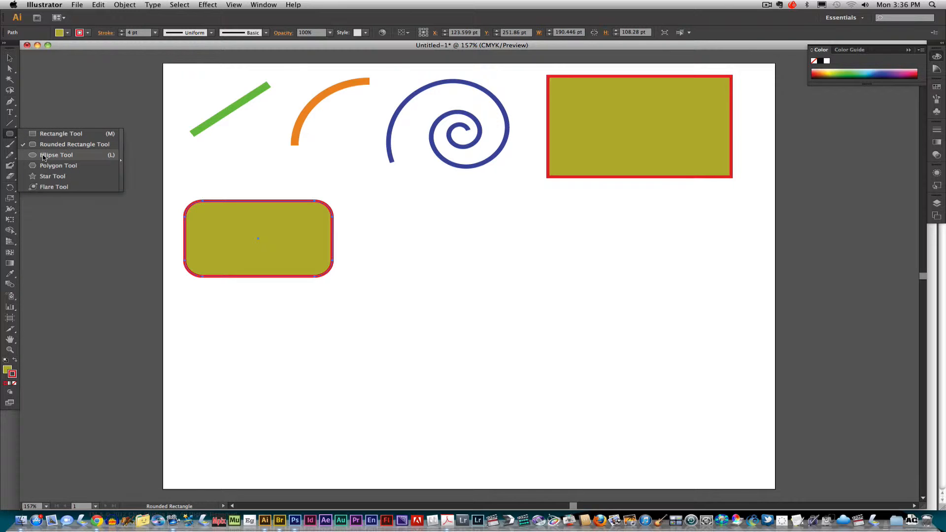
drag(43, 157, 43, 155)
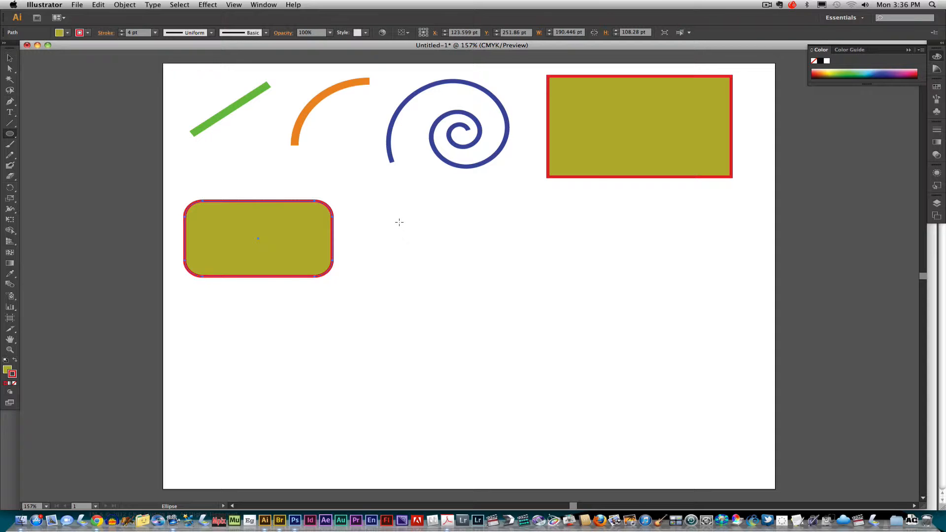
mouse_move(383, 206)
mouse_down()
mouse_move(423, 242)
mouse_move(704, 313)
mouse_up()
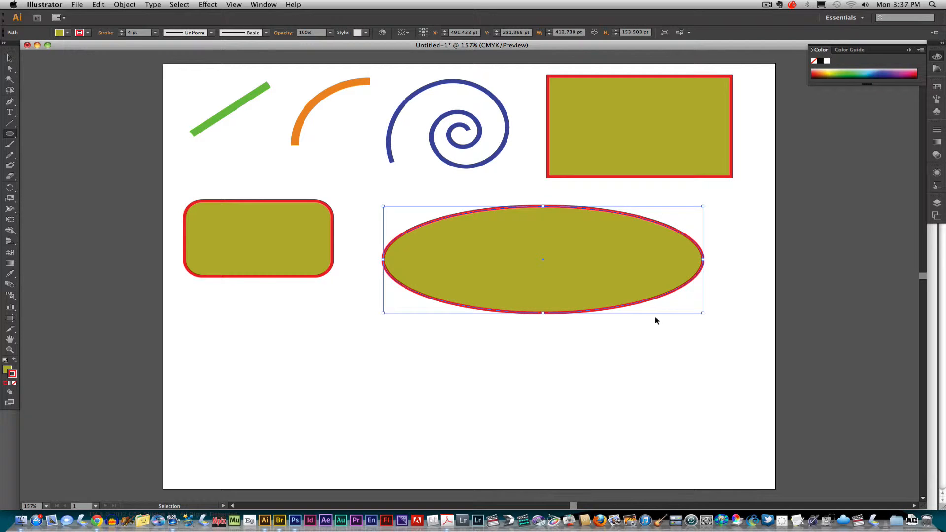
Replace the wide ellipse with a perfect circle about 122 pt across, beside the rounded rectangle
key(ctrl+z)
drag(419, 214, 503, 435)
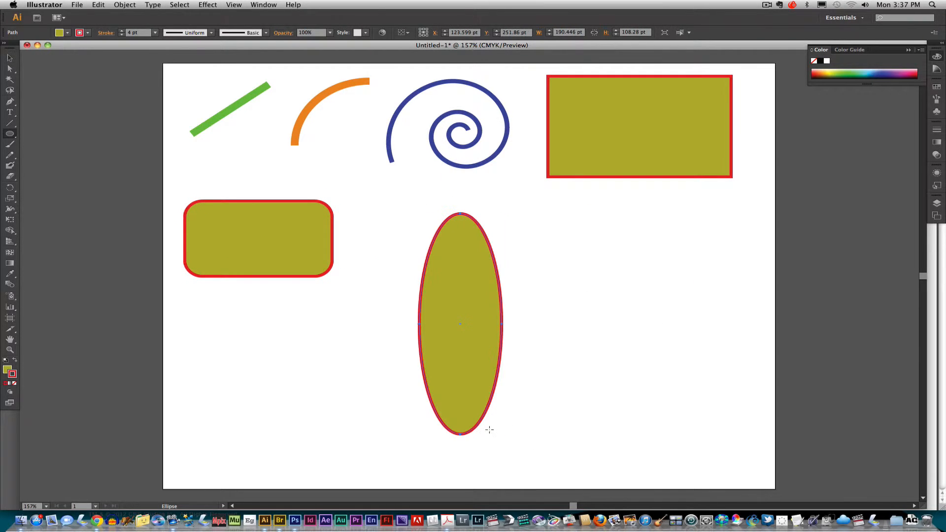
key(ctrl+z)
mouse_move(382, 208)
mouse_down()
mouse_move(472, 307)
mouse_move(404, 359)
mouse_move(586, 269)
mouse_move(599, 231)
mouse_move(508, 330)
mouse_move(425, 374)
mouse_move(589, 267)
mouse_move(508, 324)
mouse_move(446, 259)
mouse_move(469, 293)
mouse_up()
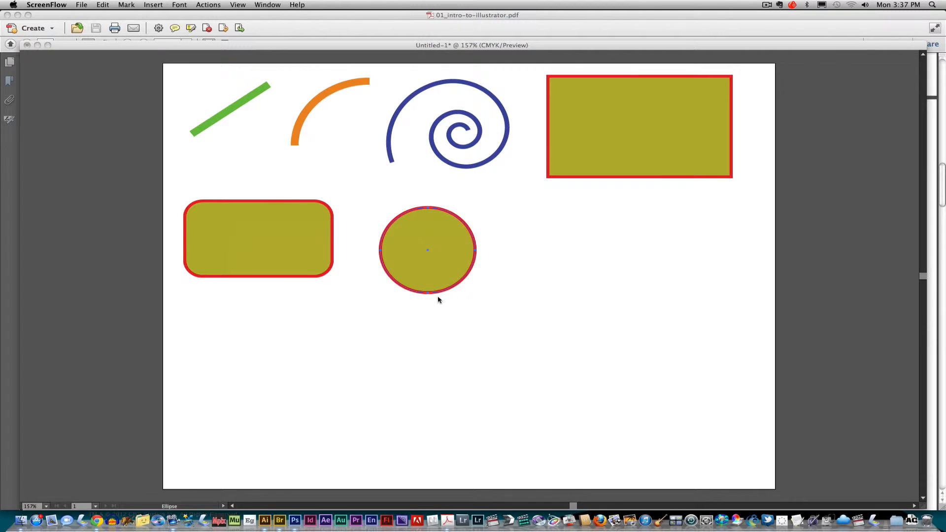
Switch to the PDF handout in Acrobat, highlight the Triangle instructions and return to Illustrator
key(super+Tab)
key(super+Tab)
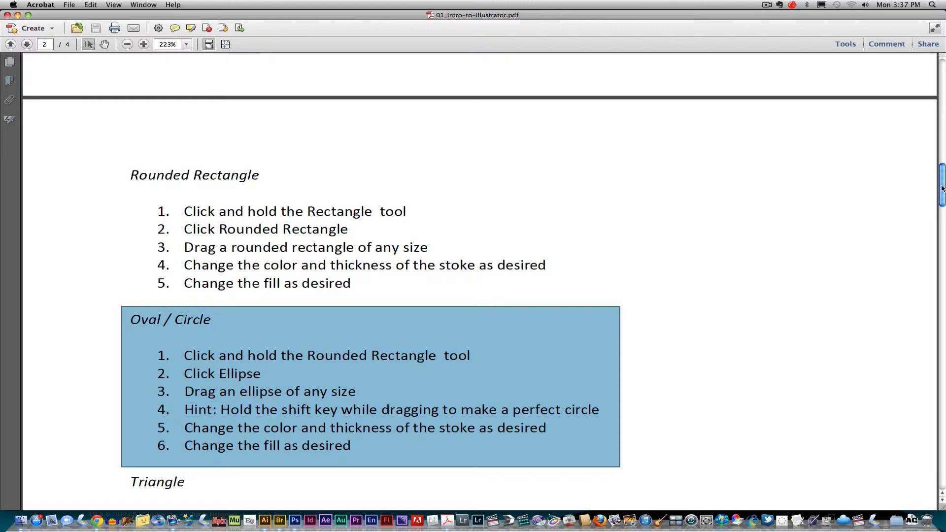
drag(941, 188, 918, 220)
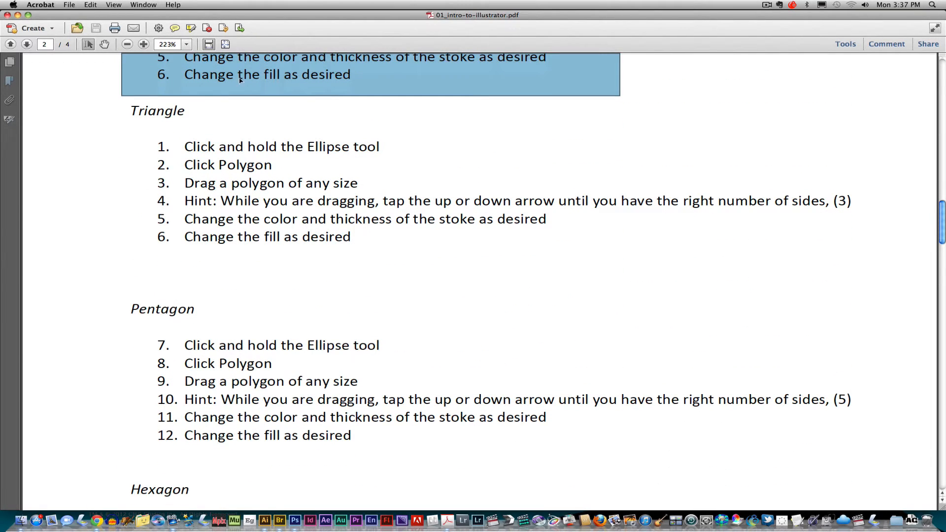
drag(148, 114, 874, 279)
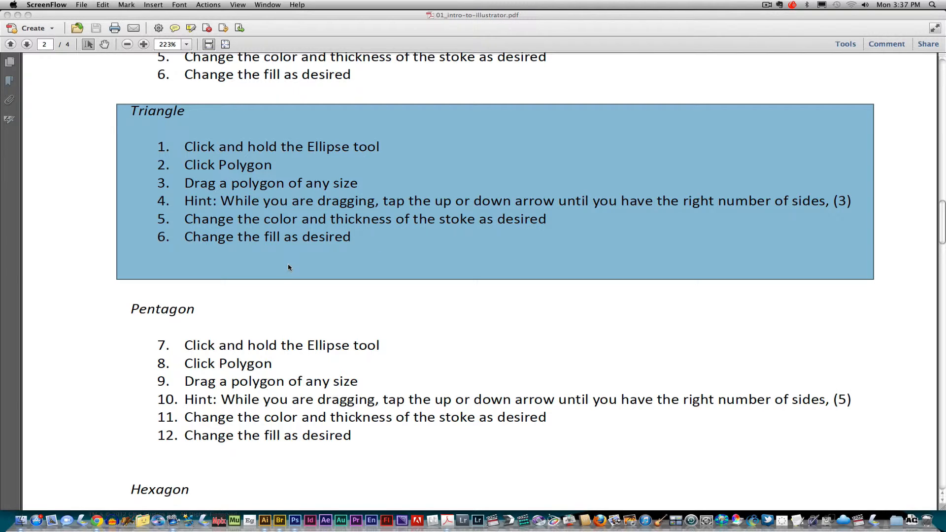
key(super+Tab)
key(super+Tab)
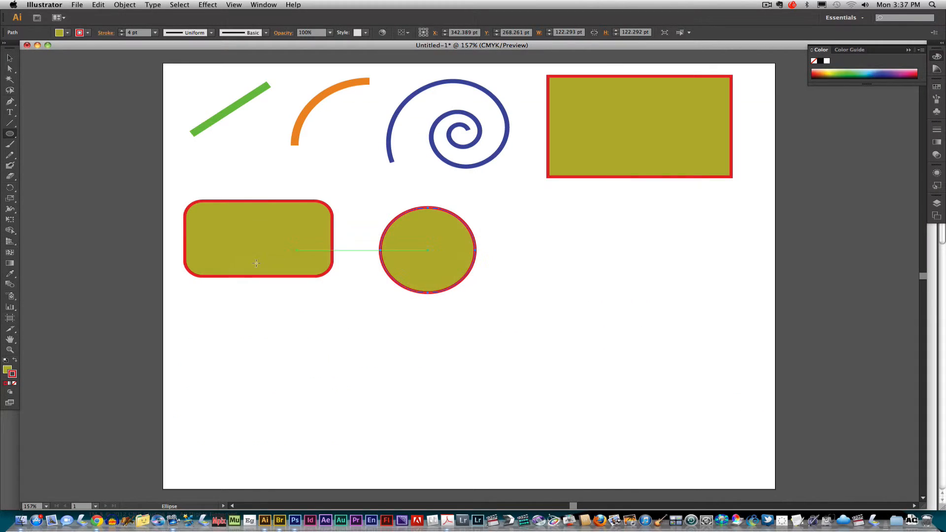
Draw a triangle about 154 pt wide and 135 pt high with the Polygon tool, right of the circle, reducing the sides to three while drawing
drag(10, 134, 42, 137)
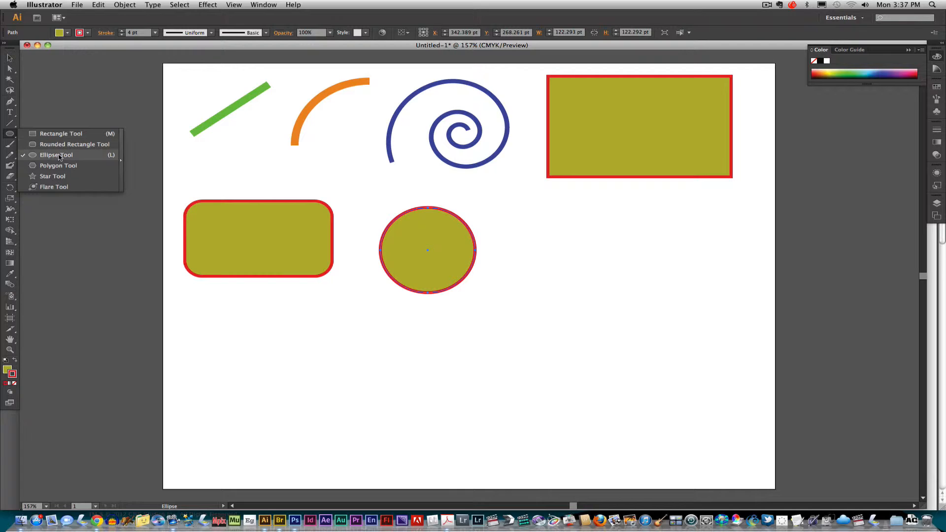
click(55, 166)
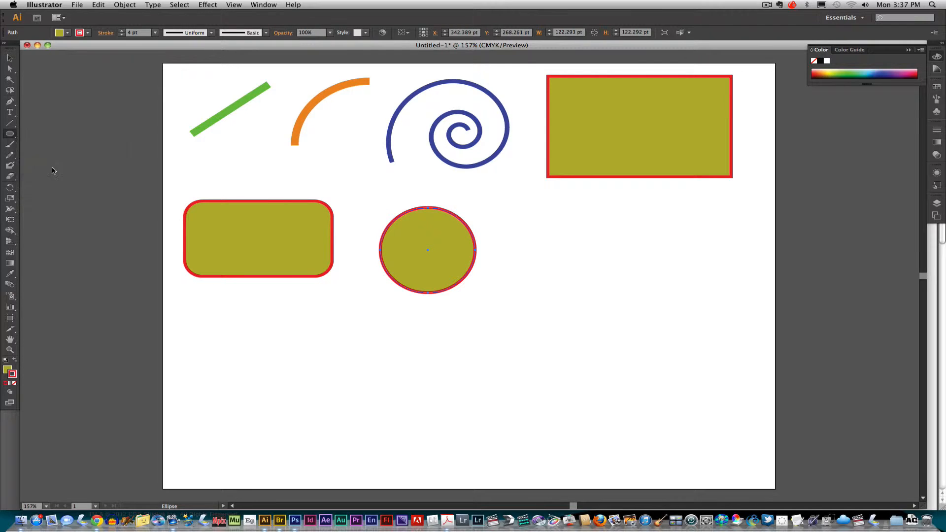
mouse_move(578, 262)
mouse_down()
mouse_move(612, 300)
mouse_move(589, 301)
mouse_move(613, 313)
mouse_up()
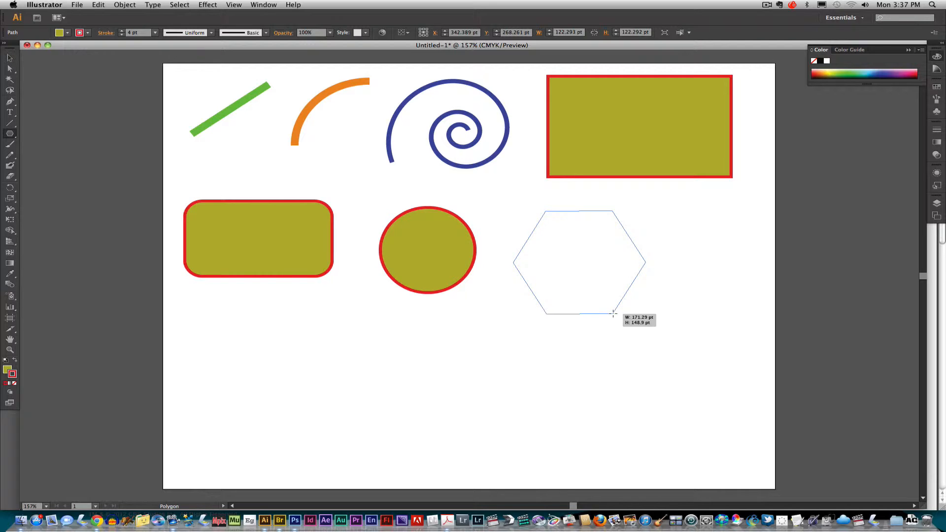
drag(613, 313, 615, 317)
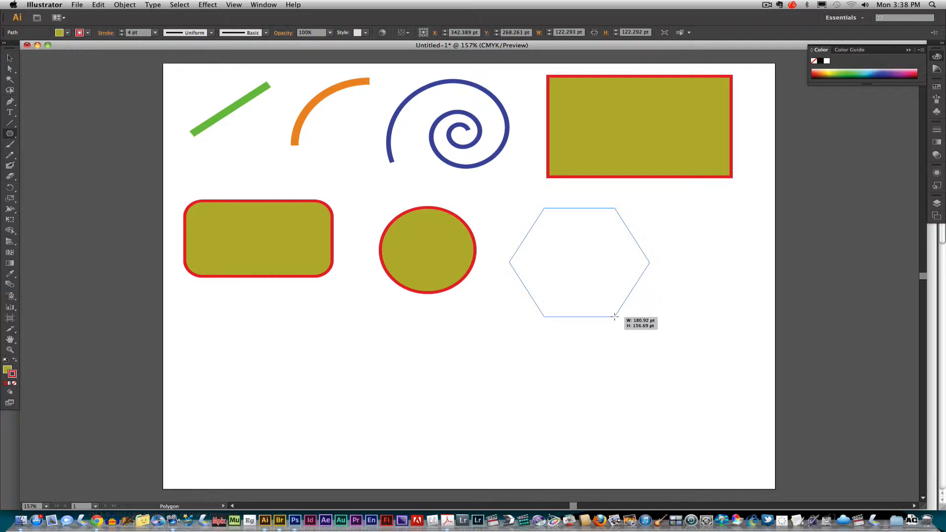
mouse_move(615, 317)
mouse_down()
mouse_move(606, 306)
mouse_move(614, 321)
mouse_move(639, 294)
mouse_up()
key(Down)
key(Down)
key(Down)
key(Up)
key(Up)
key(Up)
key(Up)
key(Up)
key(Down)
key(Down)
key(Down)
key(Down)
key(Down)
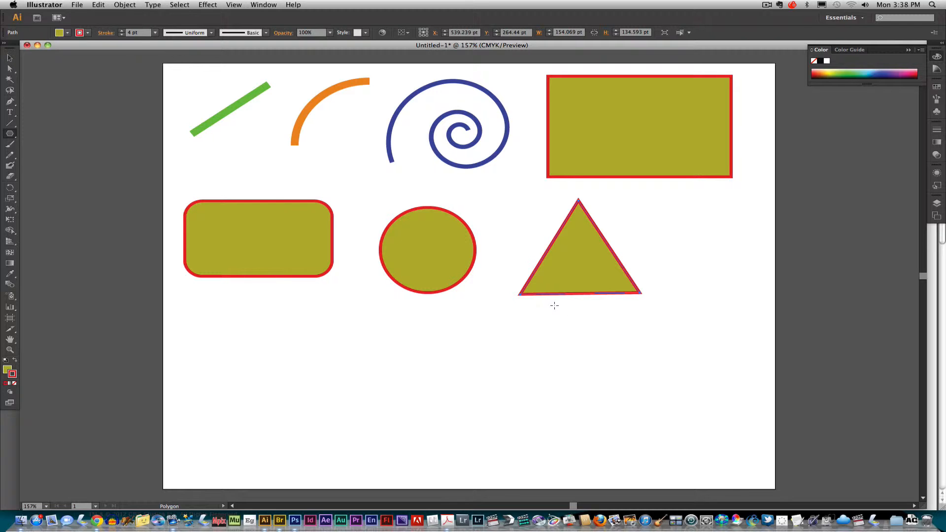
Switch to the PDF handout in Acrobat, highlight the Pentagon instructions and return to Illustrator
key(super+Tab)
key(super+Tab)
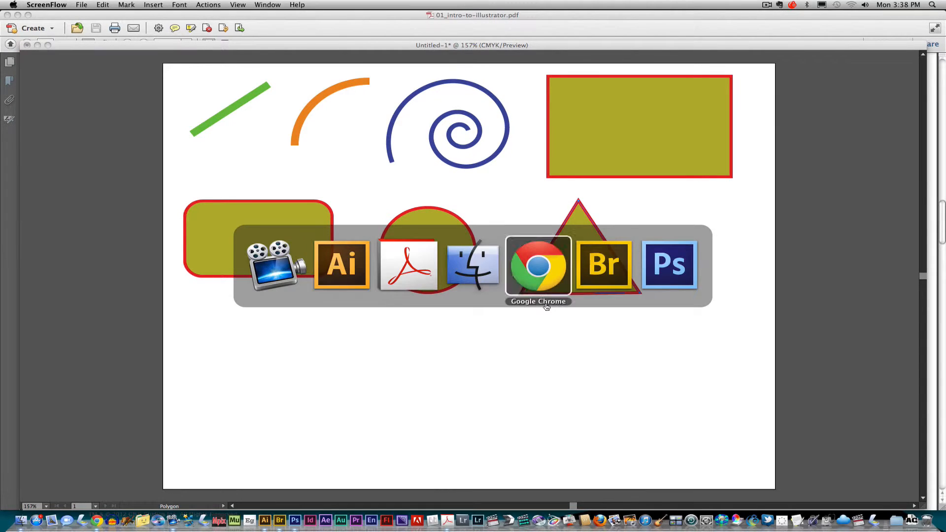
key(super+Tab)
key(super+Tab)
key(super+Tab)
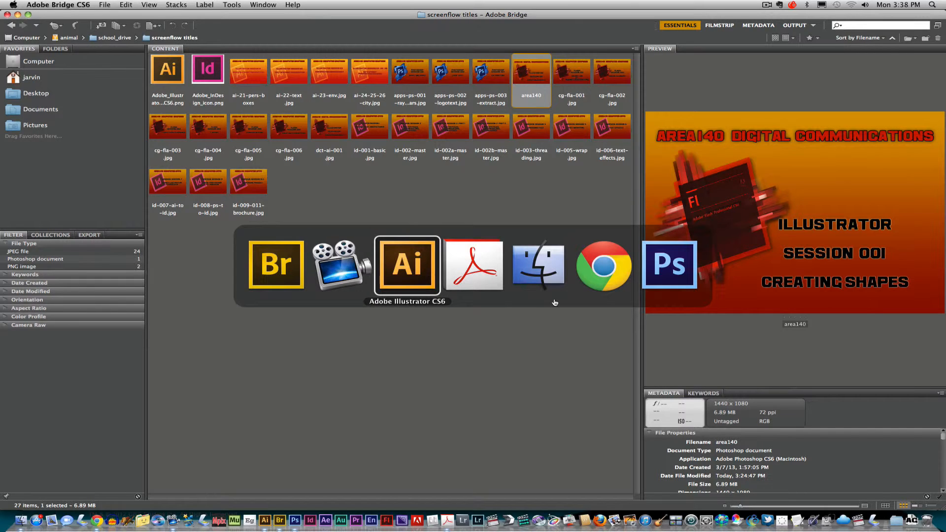
key(super+Tab)
key(super+Tab)
key(super+Tab)
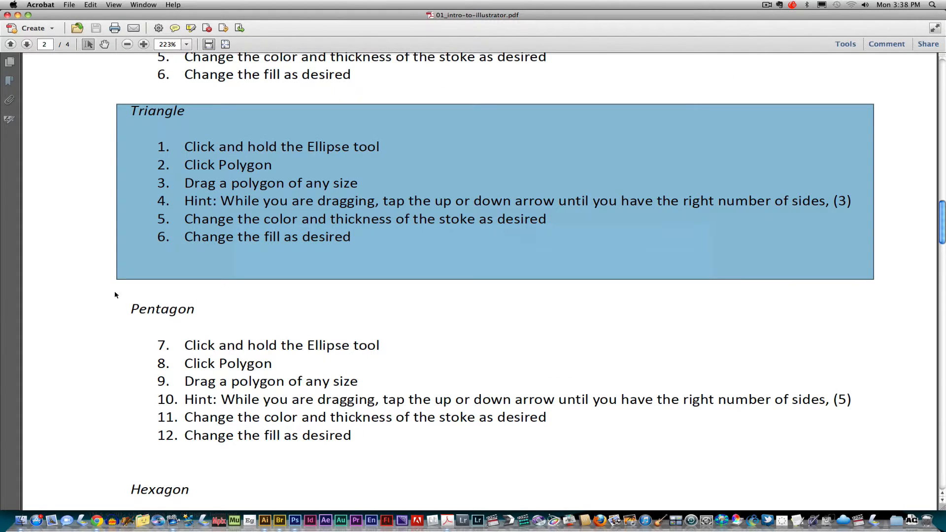
drag(118, 291, 886, 466)
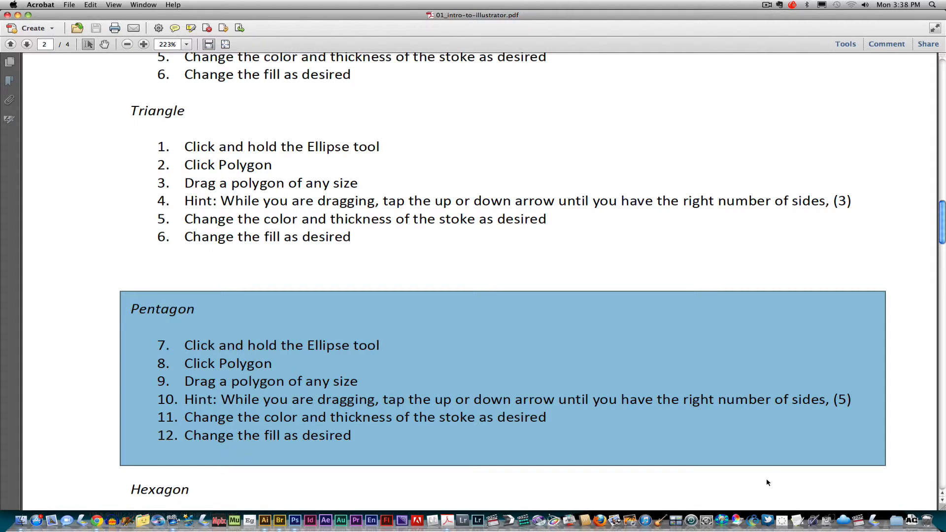
key(super+Tab)
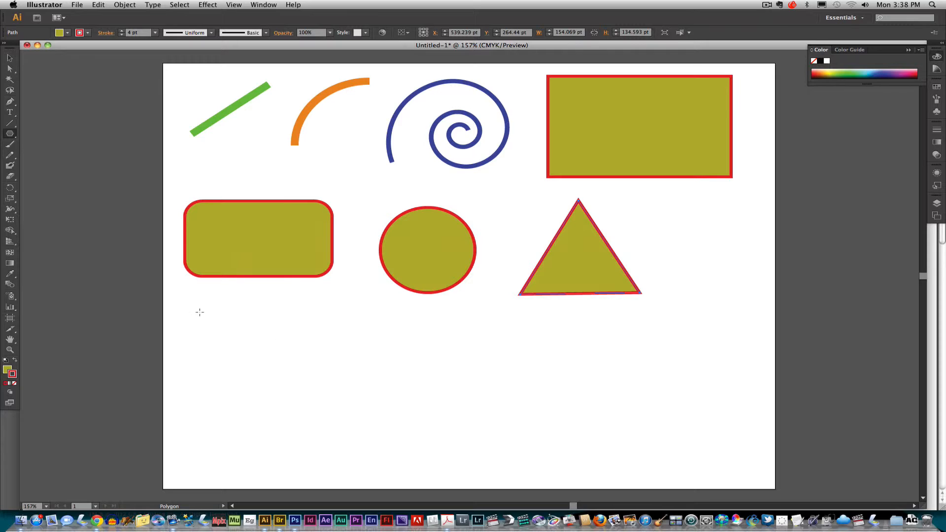
Draw a five-sided polygon about 169 pt wide and 162 pt high below the rounded rectangle, adjusting the number of sides while drawing
drag(10, 133, 54, 166)
drag(272, 386, 315, 434)
key(Up)
key(Up)
key(Up)
key(Down)
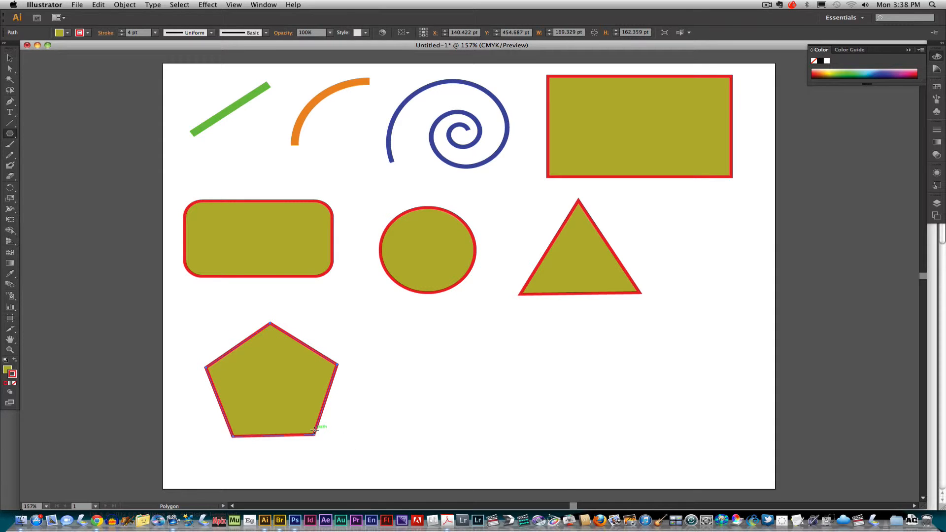
Switch to the PDF handout in Acrobat, view the Hexagon instructions and return to Illustrator
key(super+Tab)
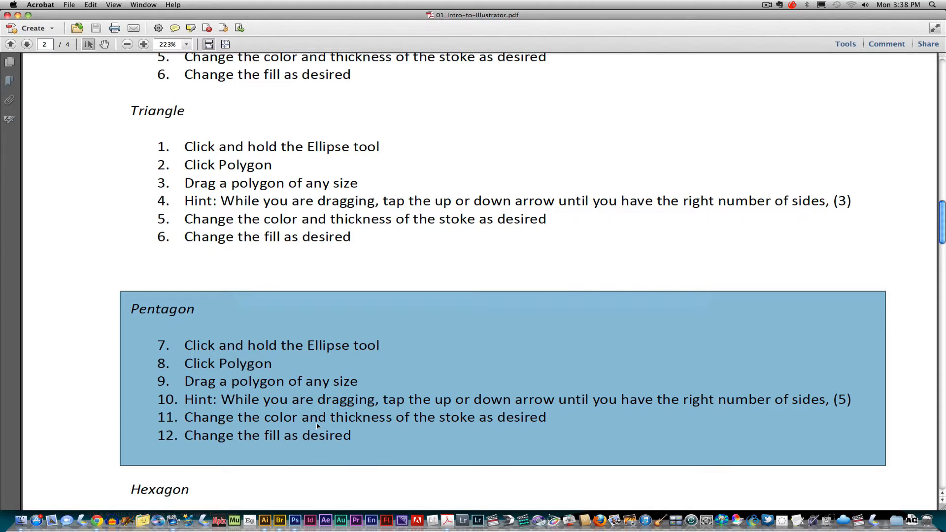
drag(942, 226, 941, 256)
key(super+Tab)
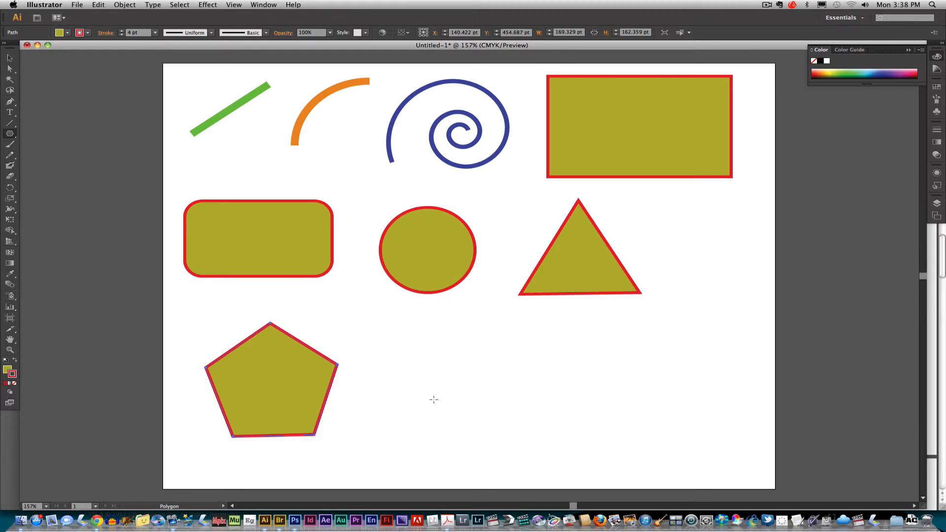
Draw a six-sided polygon about 163 pt wide and 142 pt high below the circle, adjusting the number of sides while drawing
drag(440, 381, 460, 413)
key(Up)
key(Up)
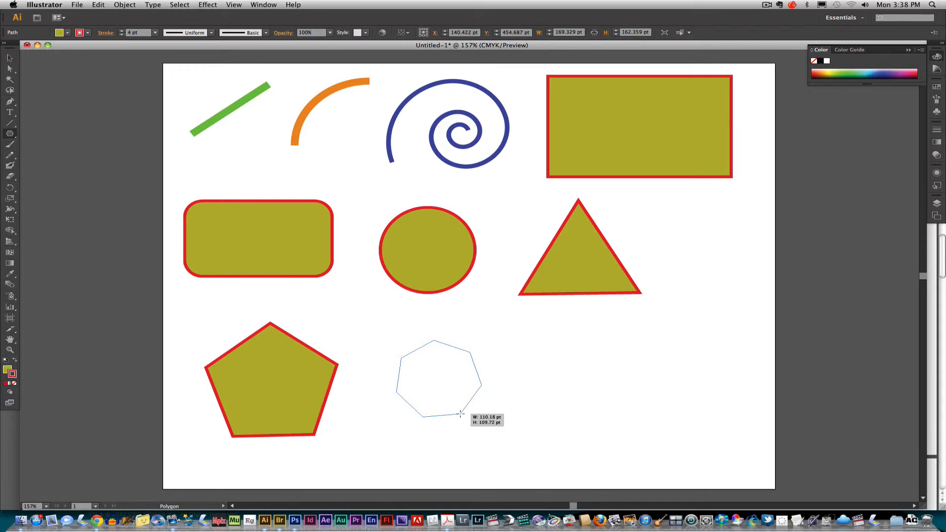
key(Down)
key(Down)
drag(460, 413, 469, 428)
key(Up)
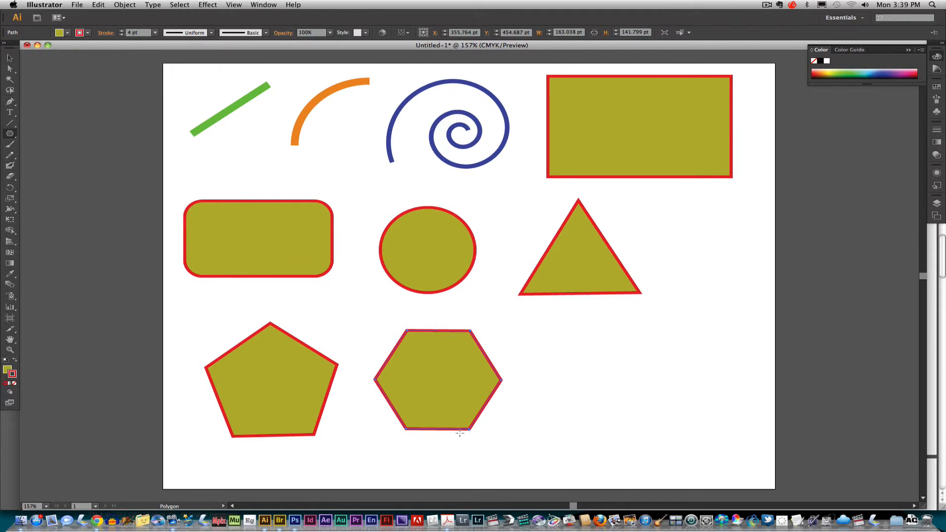
Switch to the PDF handout in Acrobat, view the octagon instructions and return to Illustrator
key(super+Tab)
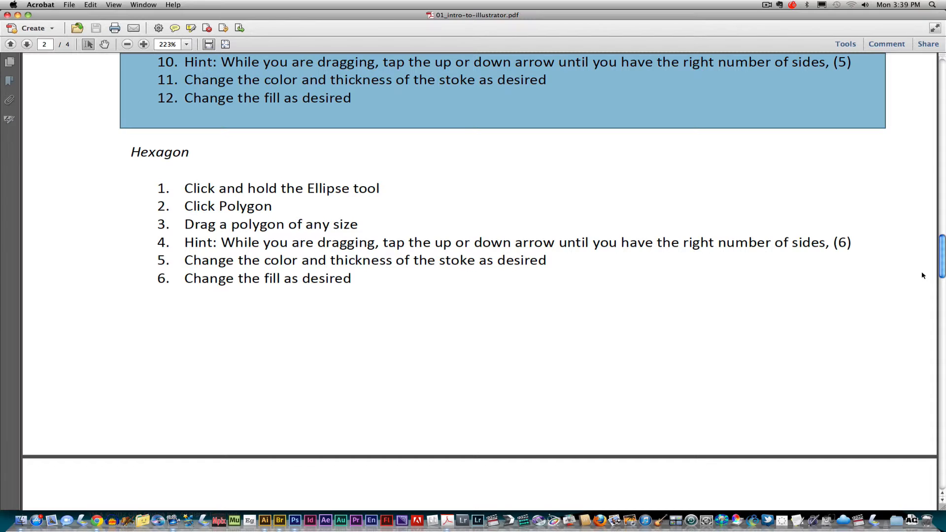
drag(942, 269, 942, 307)
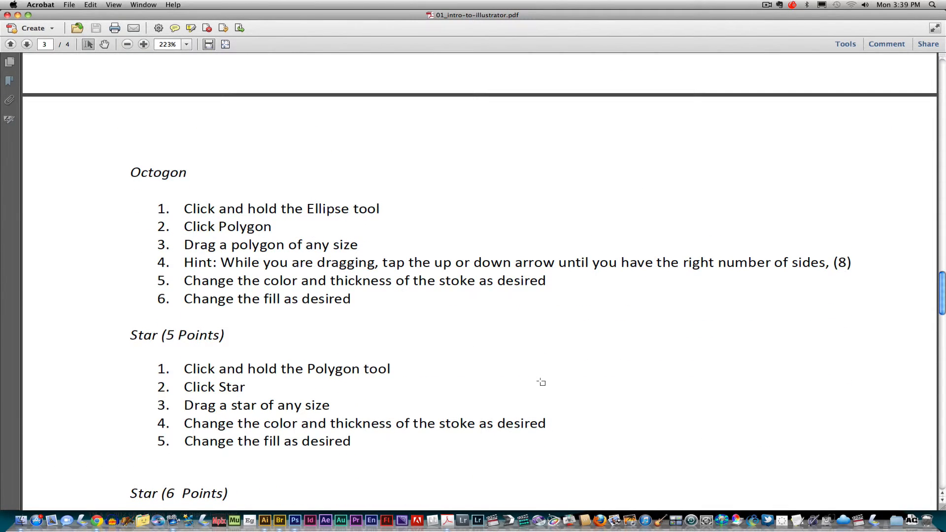
key(super+Tab)
Draw an eight-sided polygon about 130 pt wide and high below the triangle, raising the number of sides while drawing
drag(574, 372, 596, 416)
key(Up)
key(Up)
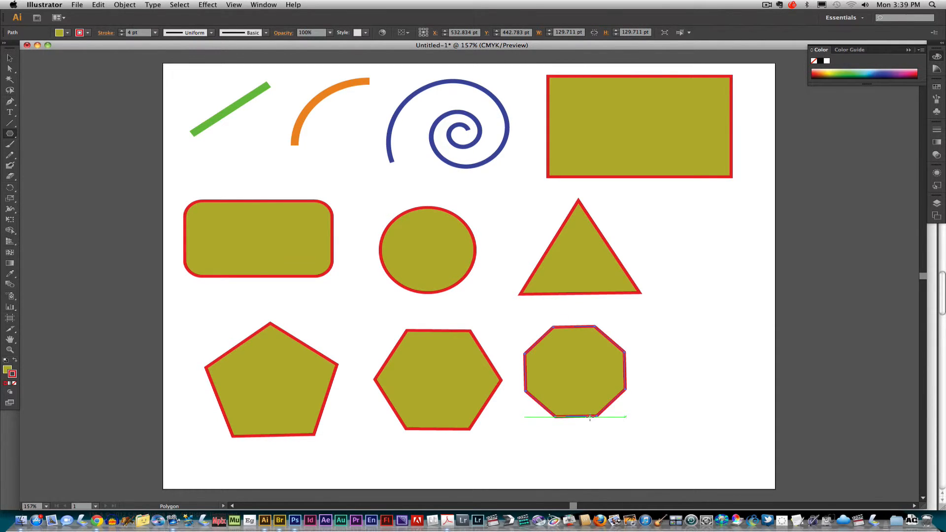
Check the Star (5 Points) instructions in the Acrobat handout and draw a five-pointed star about 132 pt wide and 126 pt high beside the triangle
key(super+Tab)
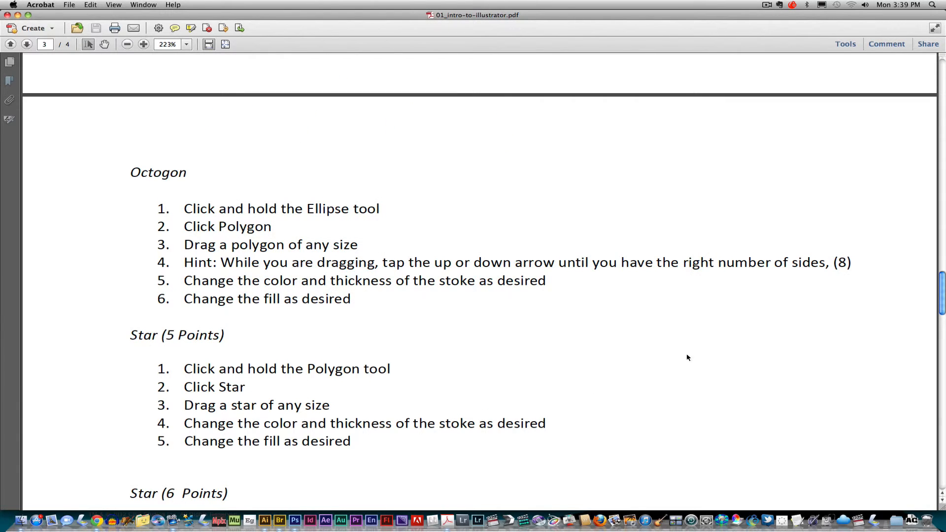
scroll(924, 305, down, 3)
key(super+Tab)
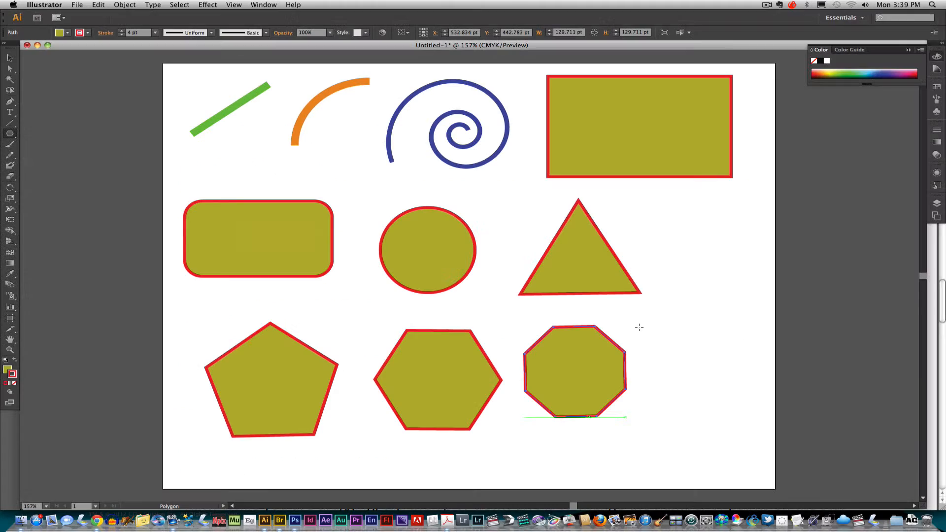
drag(10, 133, 55, 181)
drag(700, 254, 735, 294)
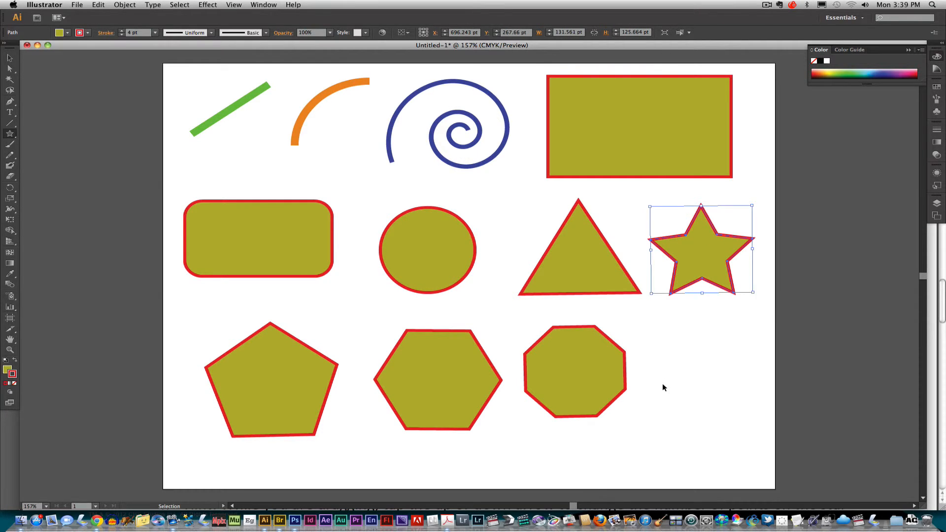
Switch to the PDF handout in Acrobat, scroll on to the six- and eight-point star instructions and return to Illustrator
key(super+Tab)
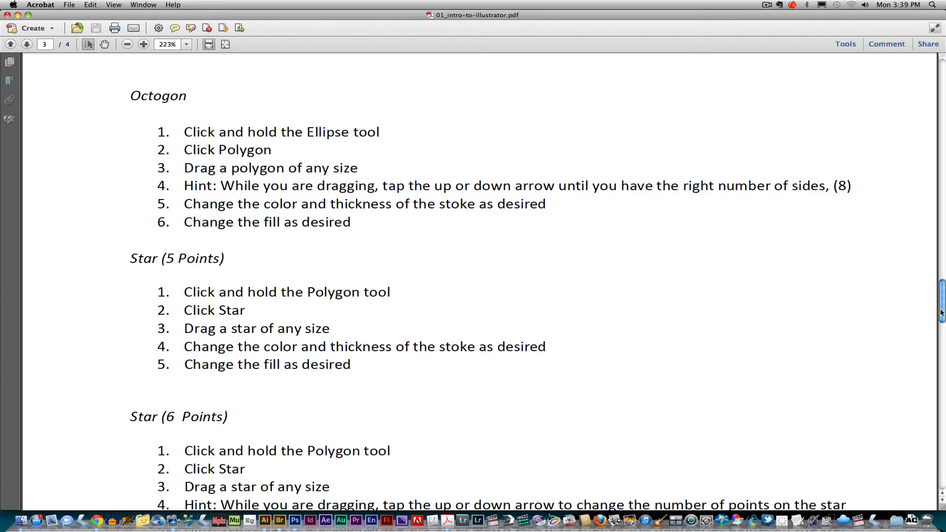
scroll(941, 311, down, 10)
key(super+Tab)
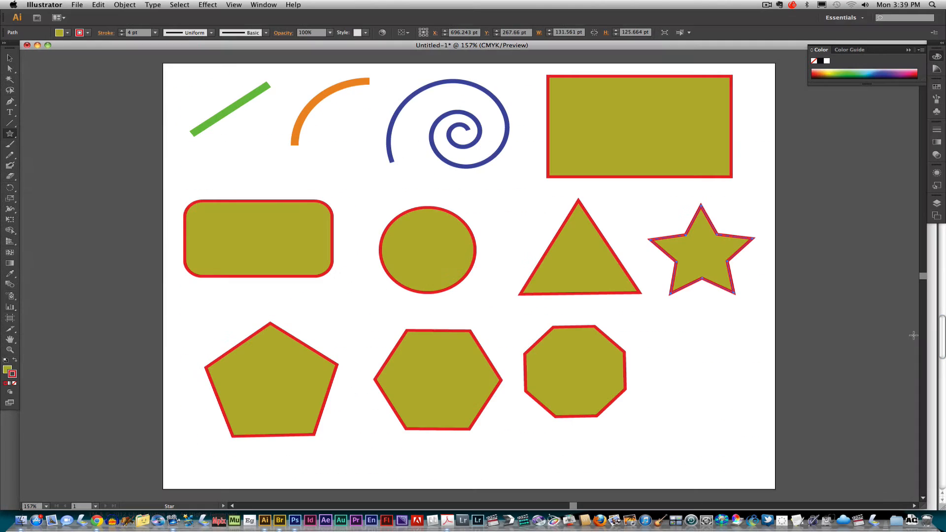
Draw a six-pointed star about 97 pt wide and 108 pt high below the five-pointed star, adjusting the number of points while drawing
drag(702, 359, 736, 377)
key(Up)
key(Up)
key(Up)
key(Down)
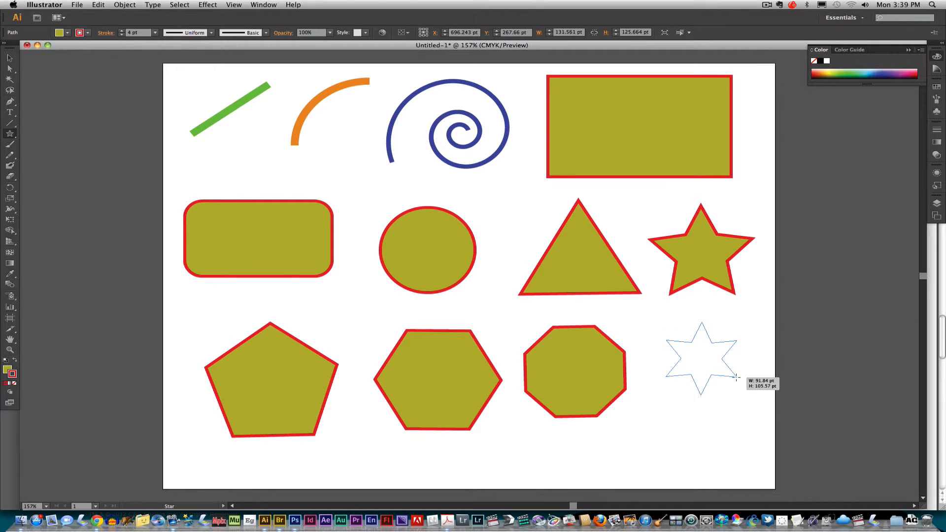
drag(736, 376, 739, 380)
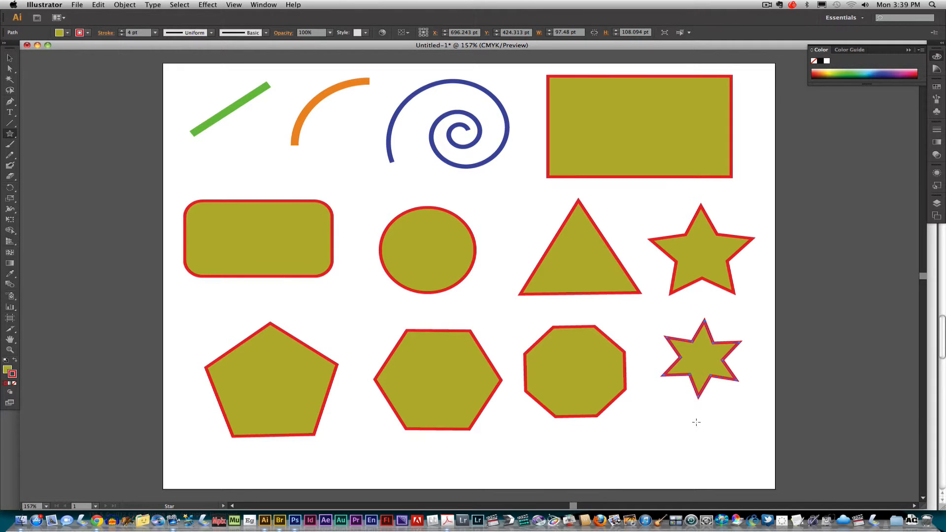
Draw an eight-pointed star about 82 pt wide and high below the six-pointed star, raising the number of points while drawing
drag(698, 446, 712, 473)
key(Up)
key(Up)
key(Up)
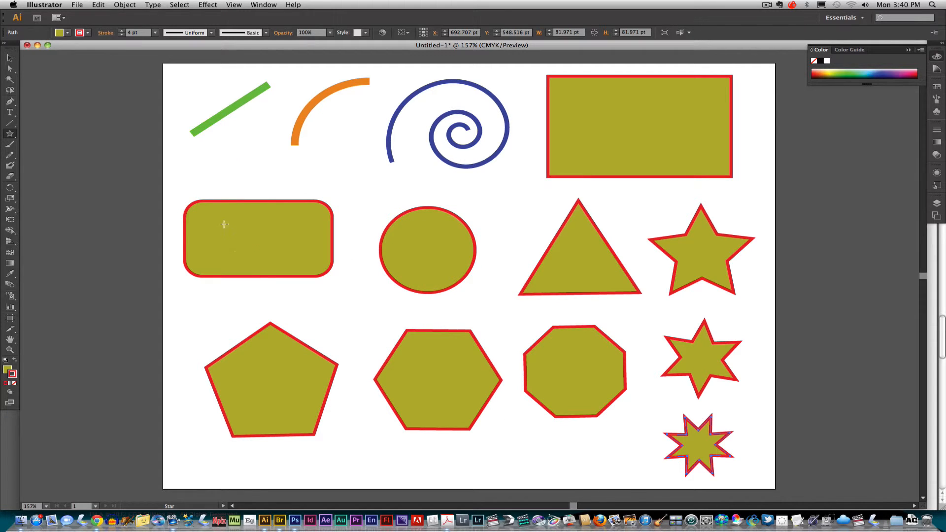
Switch to the PDF handout in Acrobat and highlight the Lens Flare instructions
key(super+Tab)
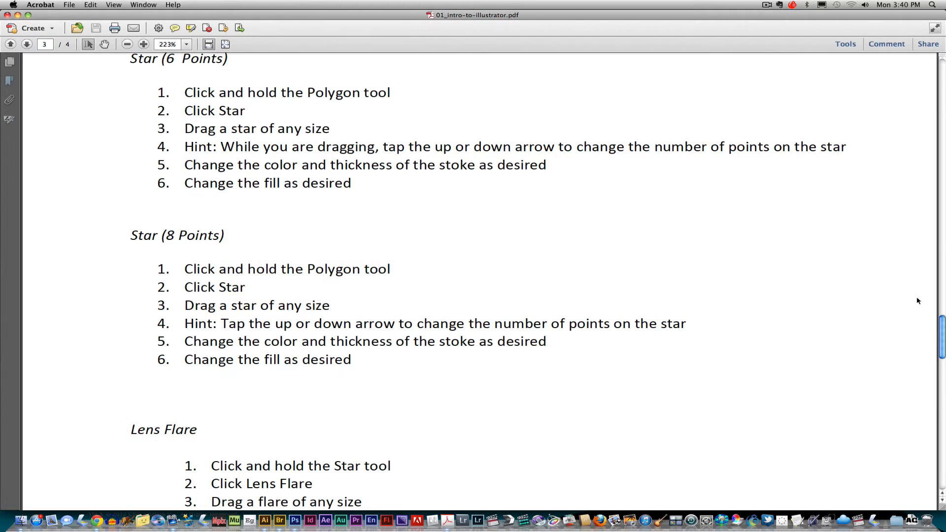
scroll(932, 360, down, 10)
scroll(933, 360, up, 2)
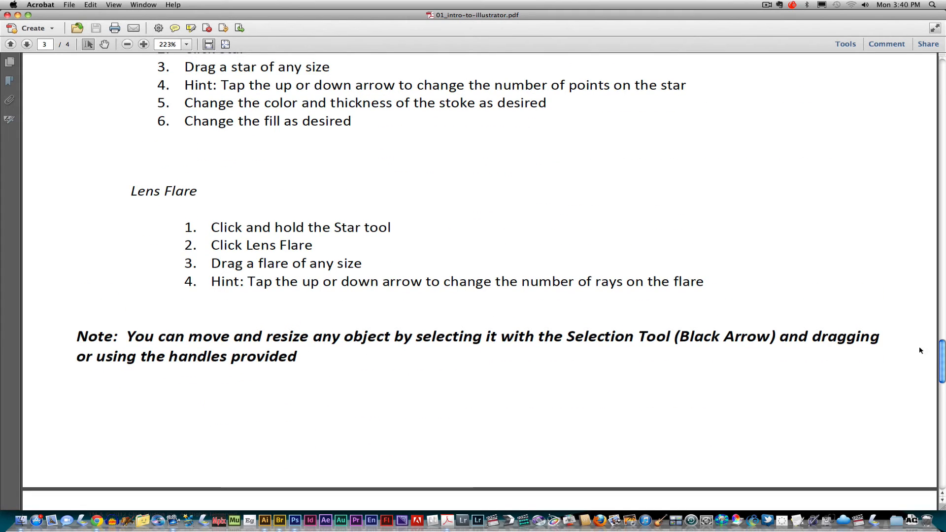
drag(129, 192, 750, 309)
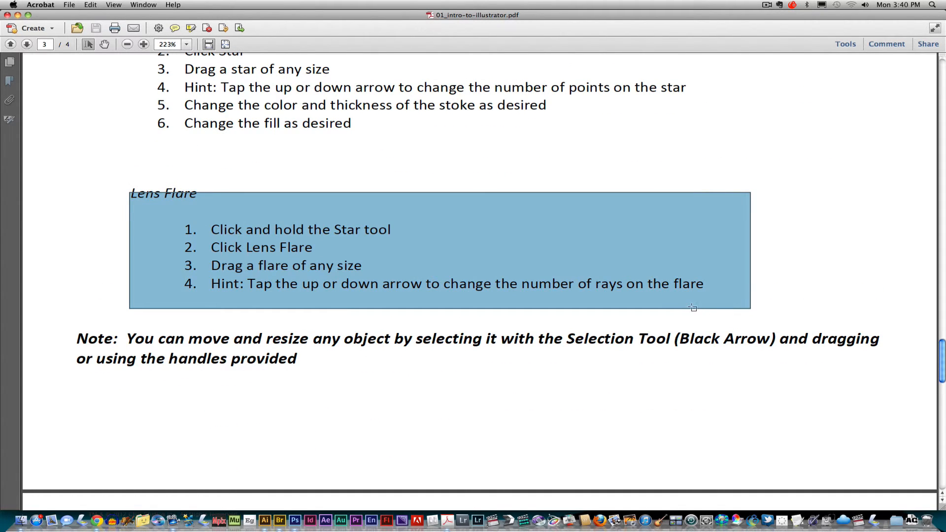
Return to Illustrator and draw a lens flare about 194 pt wide and high between the pentagon and the hexagon with the Flare tool
key(super+Tab)
click(11, 135)
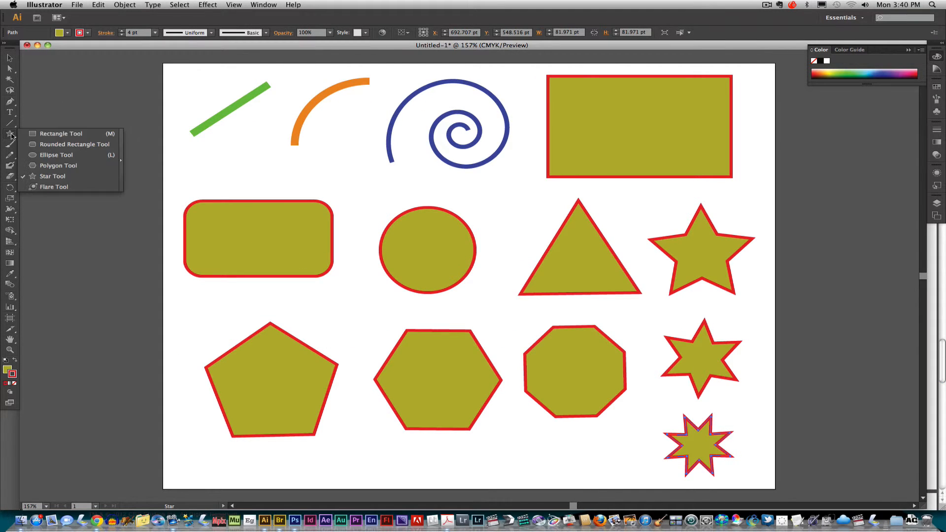
click(45, 187)
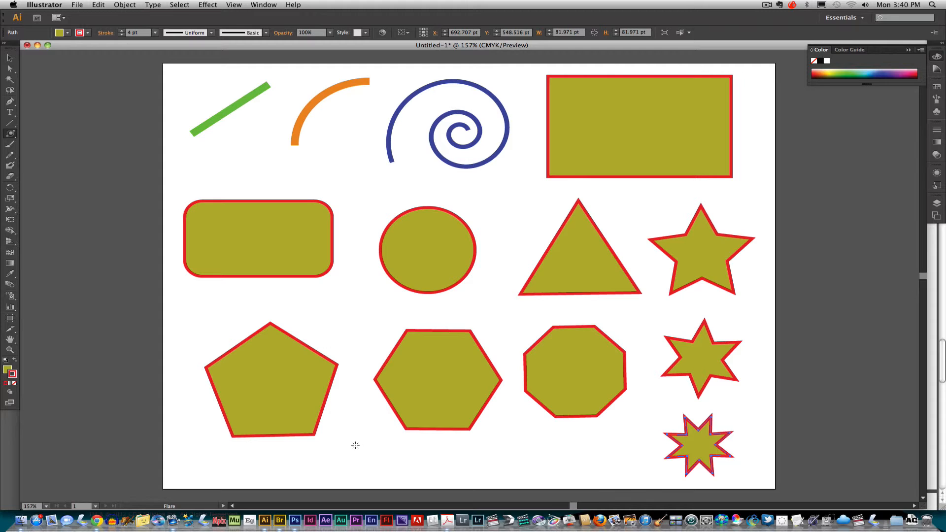
drag(355, 445, 264, 416)
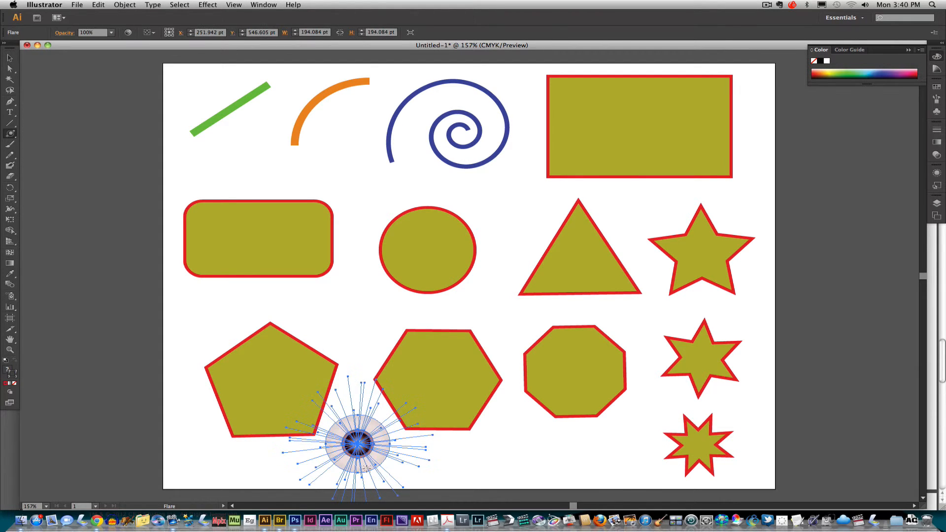
click(10, 58)
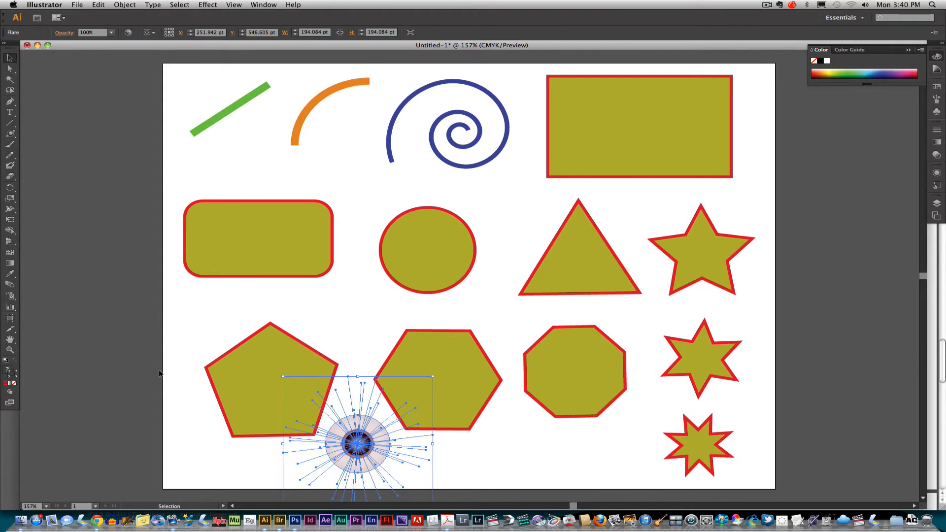
click(67, 429)
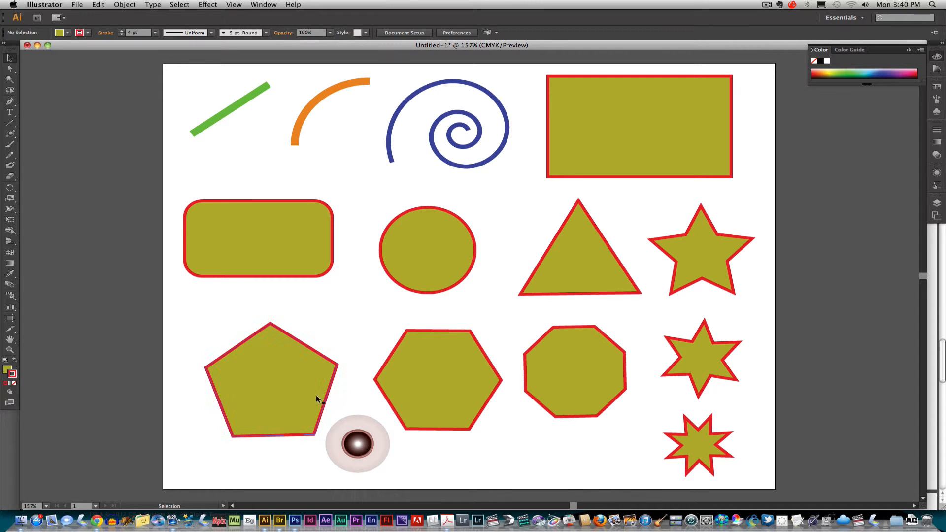
Move the lens flare onto the pentagon to try it out, and from there onto the five-pointed star
drag(354, 446, 291, 379)
click(120, 350)
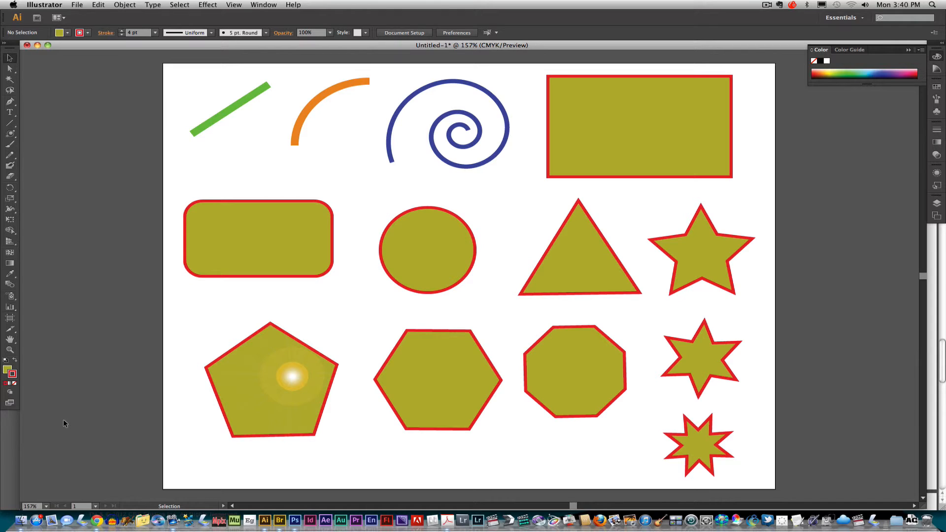
drag(310, 377, 705, 249)
click(832, 283)
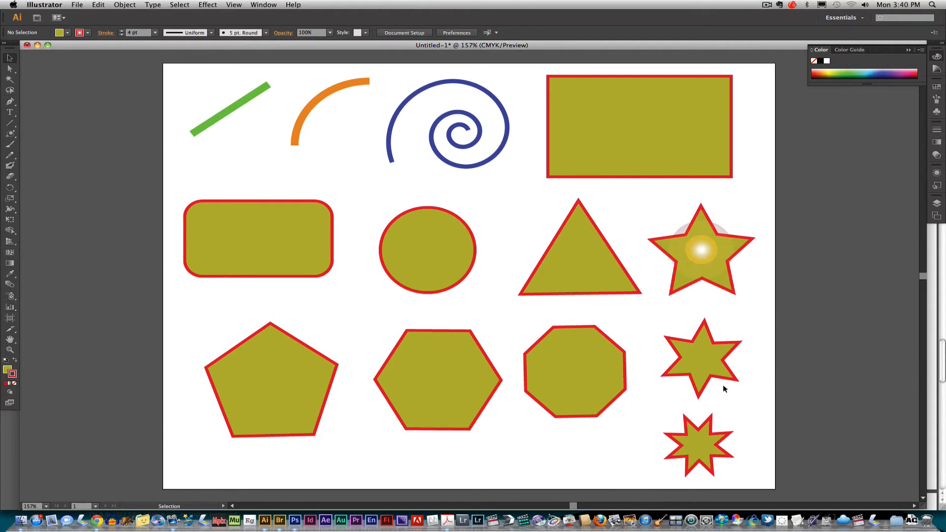
Scale the lens flare on the five-pointed star down to about 119 pt wide and 125 pt high
click(751, 256)
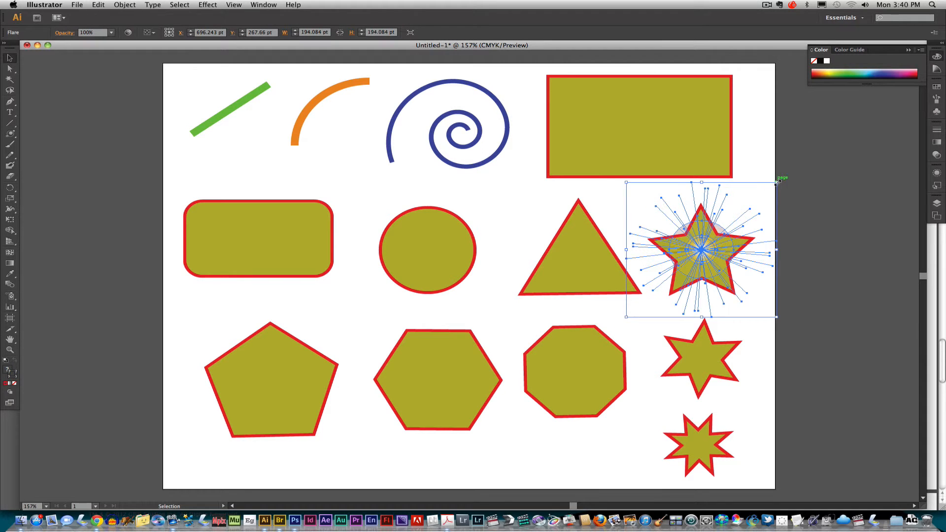
drag(776, 183, 732, 240)
click(798, 226)
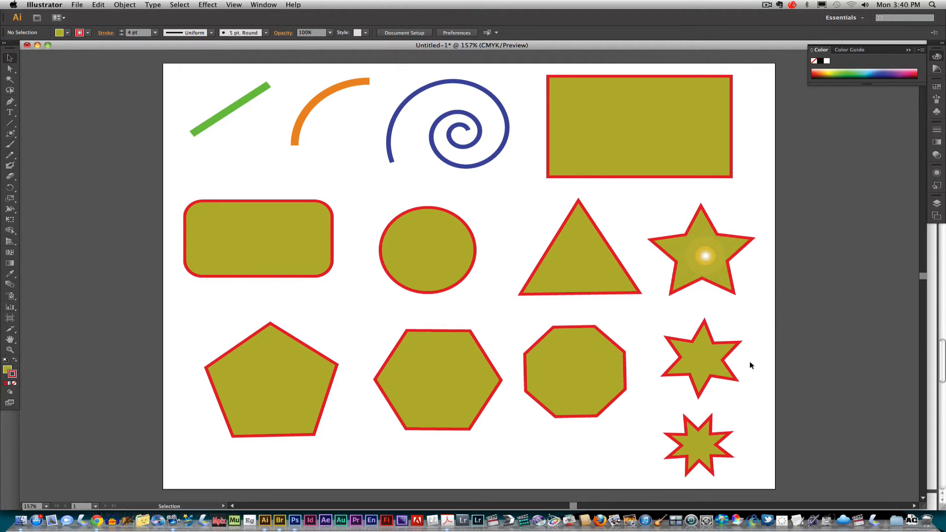
Move the lens flare onto the upper right part of the circle as a highlight and deselect it
drag(700, 261, 431, 232)
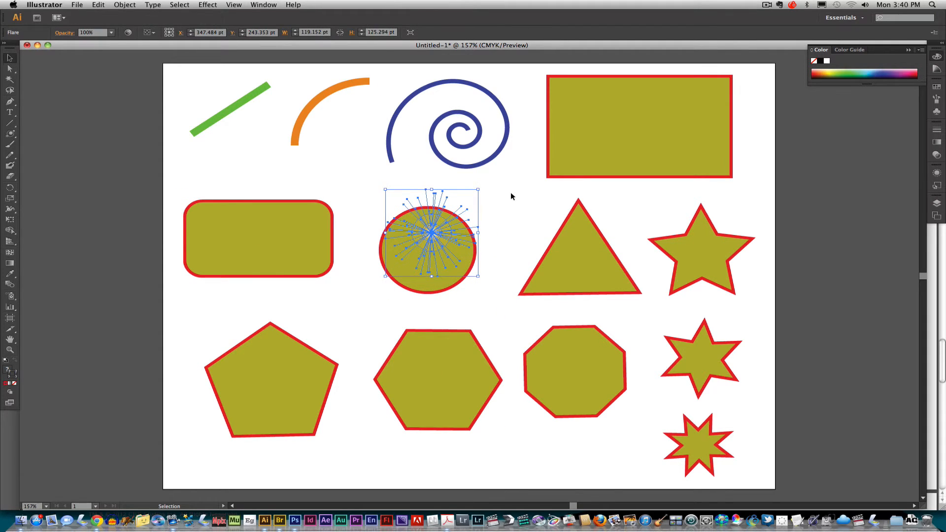
click(506, 249)
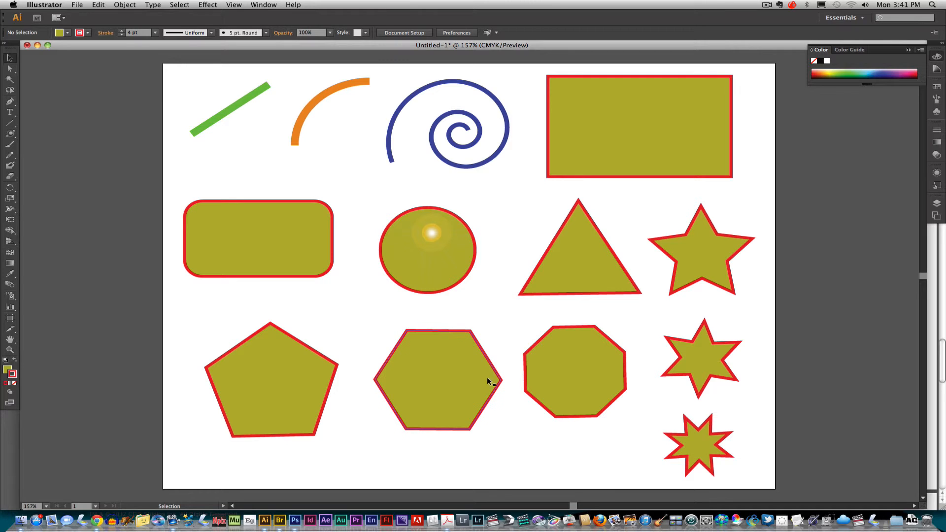
mouse_move(429, 234)
mouse_down()
mouse_move(515, 207)
mouse_move(443, 233)
mouse_up()
click(497, 330)
click(495, 267)
Start saving the document as a new file named shapes, enlarging the save dialog and widening its list of locations
click(78, 5)
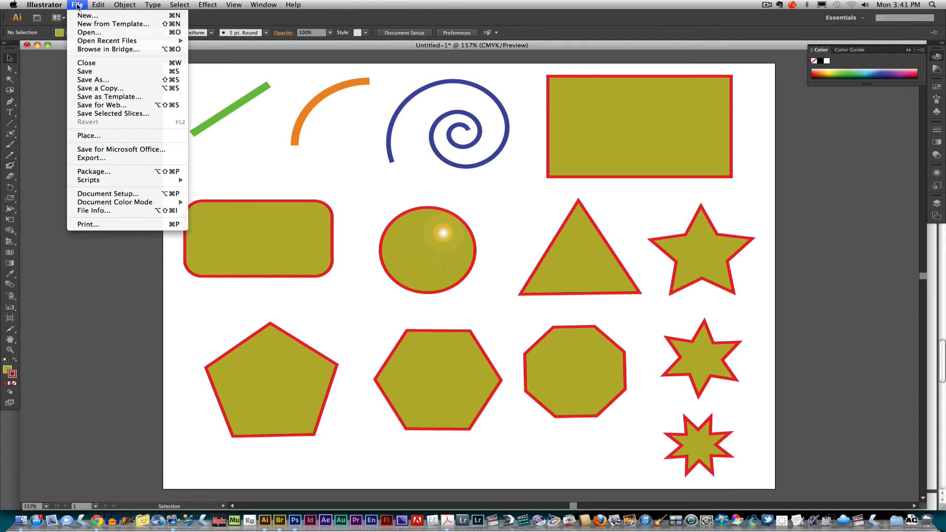
click(83, 80)
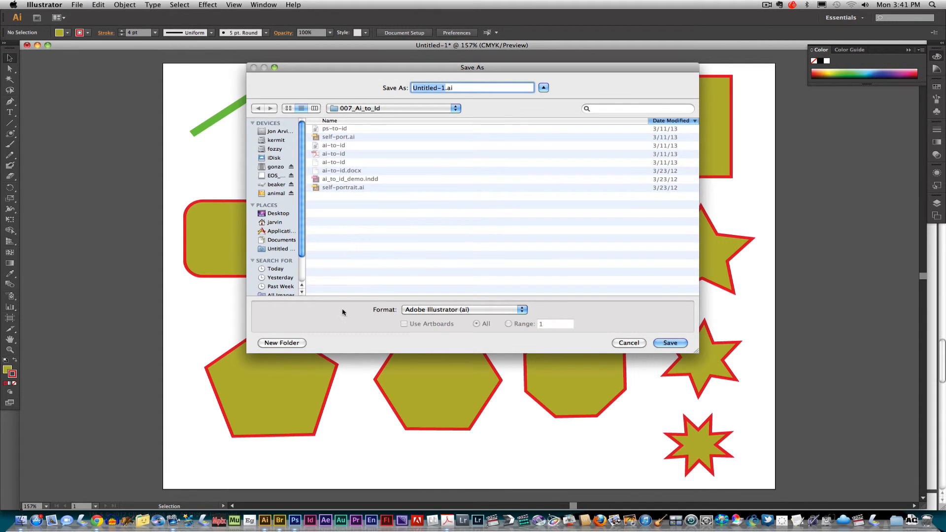
drag(302, 274, 339, 275)
drag(697, 350, 792, 428)
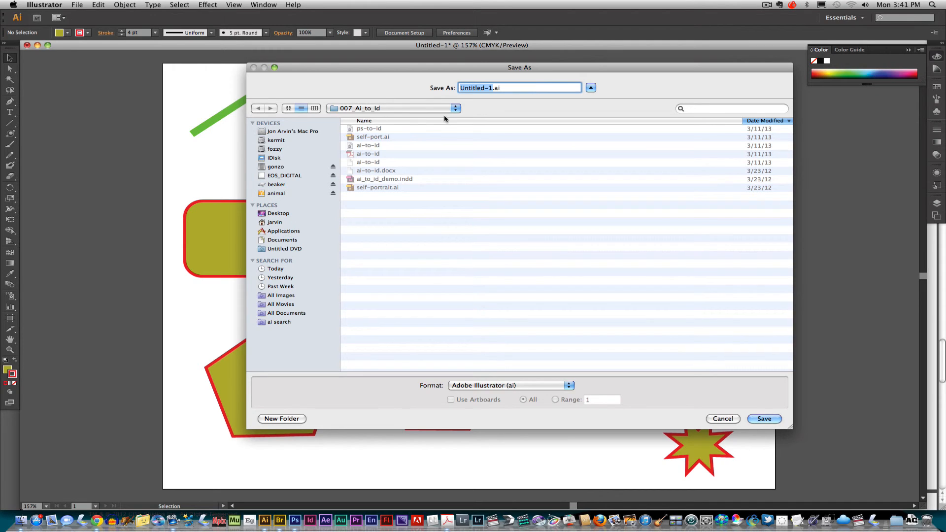
text(shapes)
Choose school_drive > 0000_classes > DCT > 002_drawings and diagrams > Illustrator as the save location, sorting the DCT folder by name
click(338, 193)
double_click(383, 139)
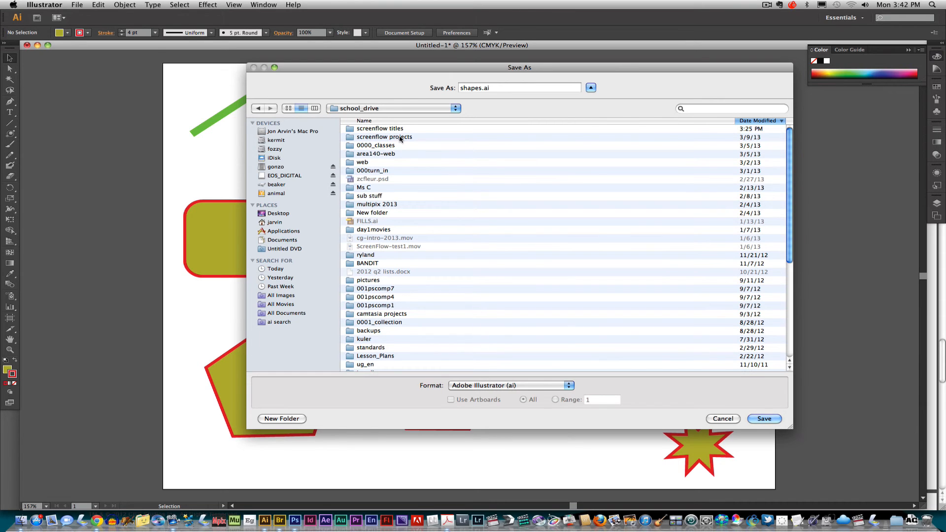
double_click(381, 146)
double_click(374, 130)
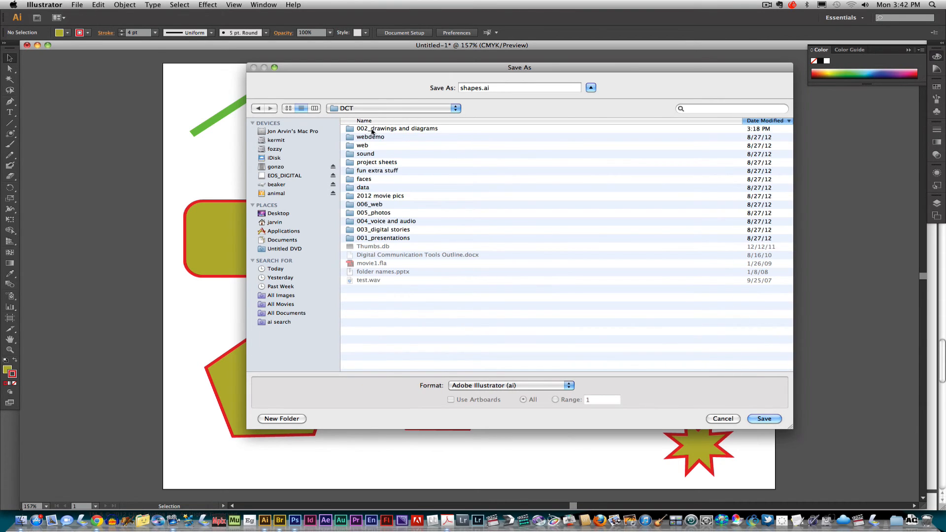
click(409, 121)
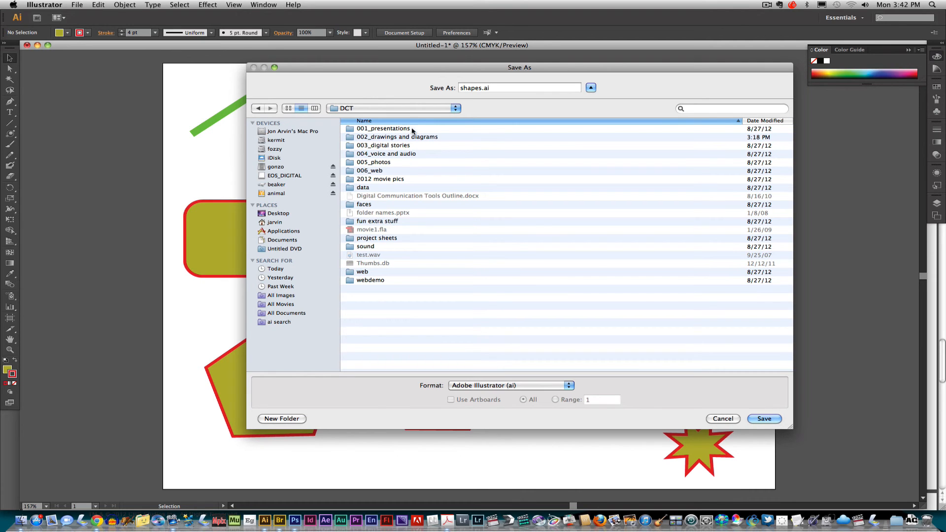
double_click(401, 138)
double_click(381, 163)
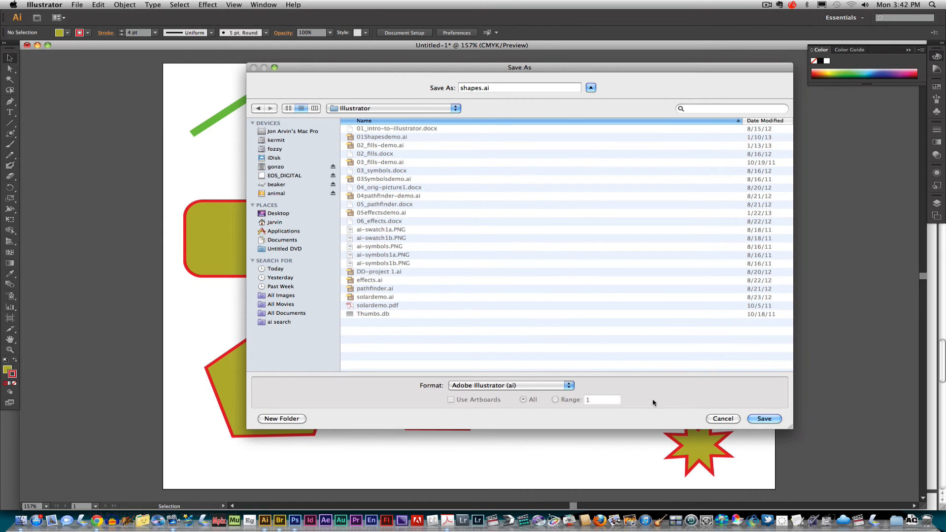
Save shapes.ai in Adobe Illustrator format, accepting the Illustrator CS6 version and default options
click(766, 419)
drag(508, 127, 454, 101)
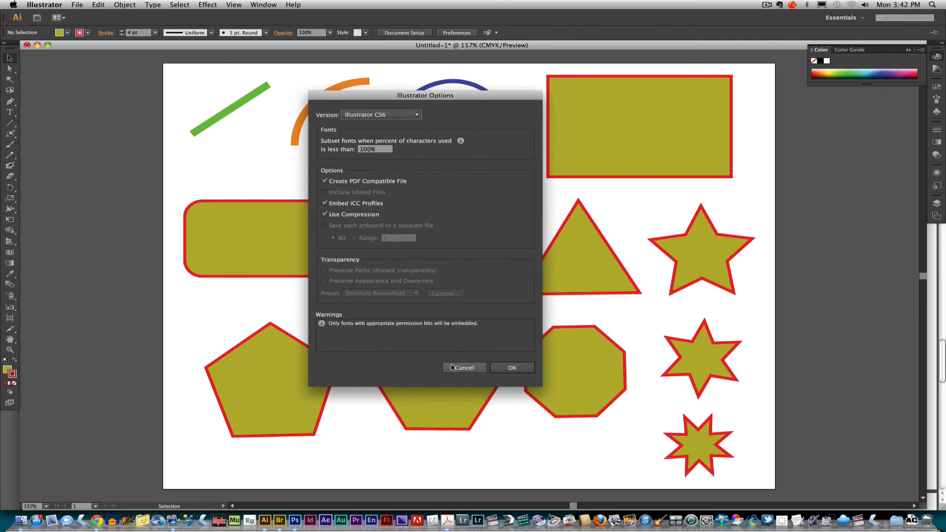
click(514, 370)
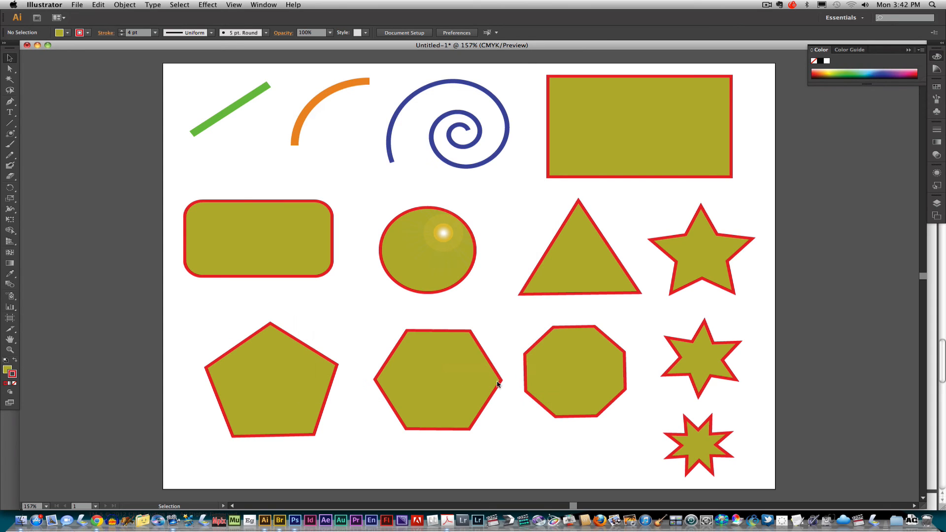